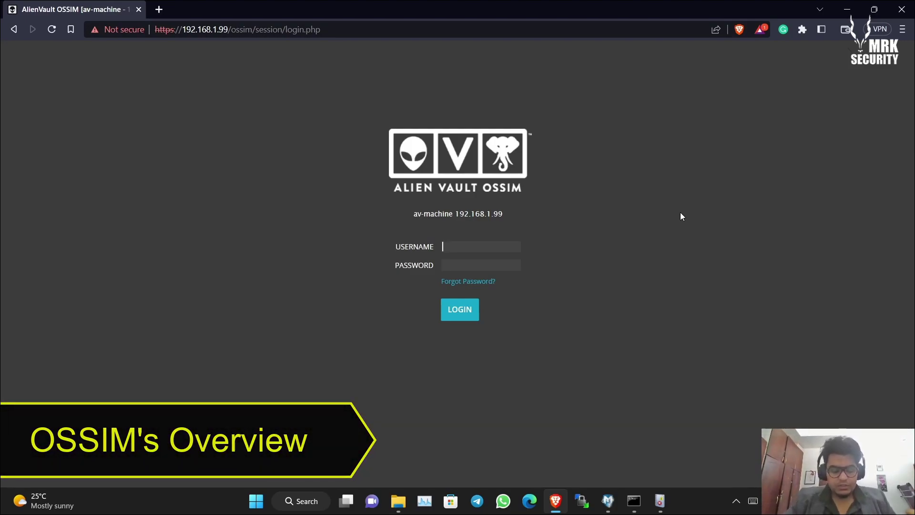
- Sign in to the web console as admin with the administrator password
{"action": "type", "text": "admin"}
{"action": "key", "text": "Tab"}
{"action": "type", "text": "**"}
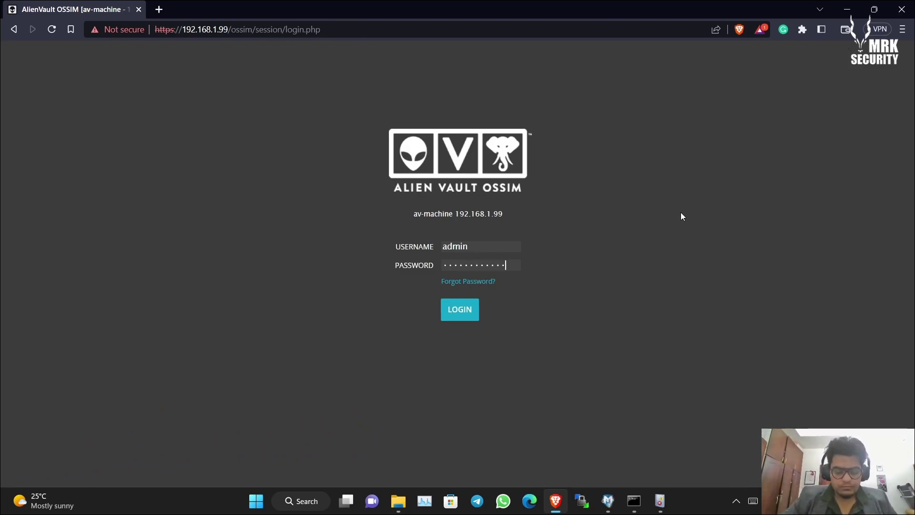
{"action": "key", "text": "Return"}
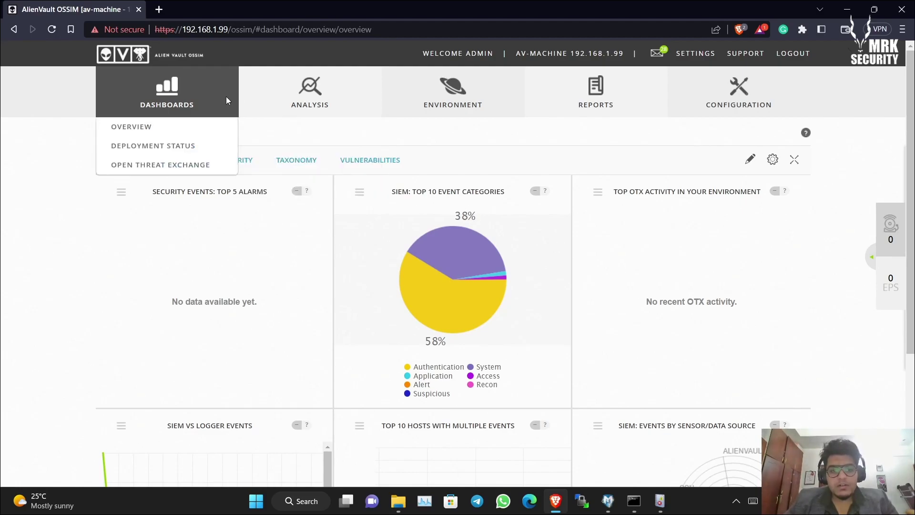
{"action": "mouse_move", "coordinate": [178, 107]}
{"action": "mouse_move", "coordinate": [615, 104]}
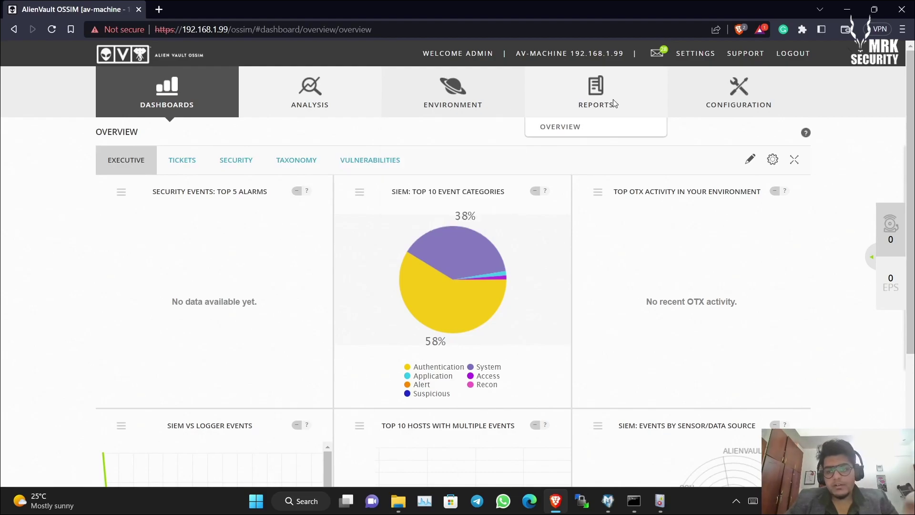
{"action": "mouse_move", "coordinate": [243, 120]}
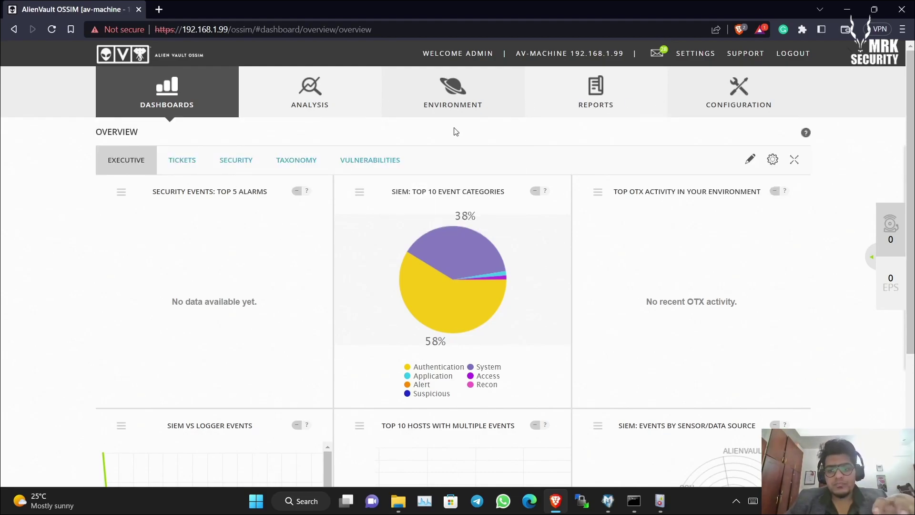
{"action": "mouse_move", "coordinate": [310, 121]}
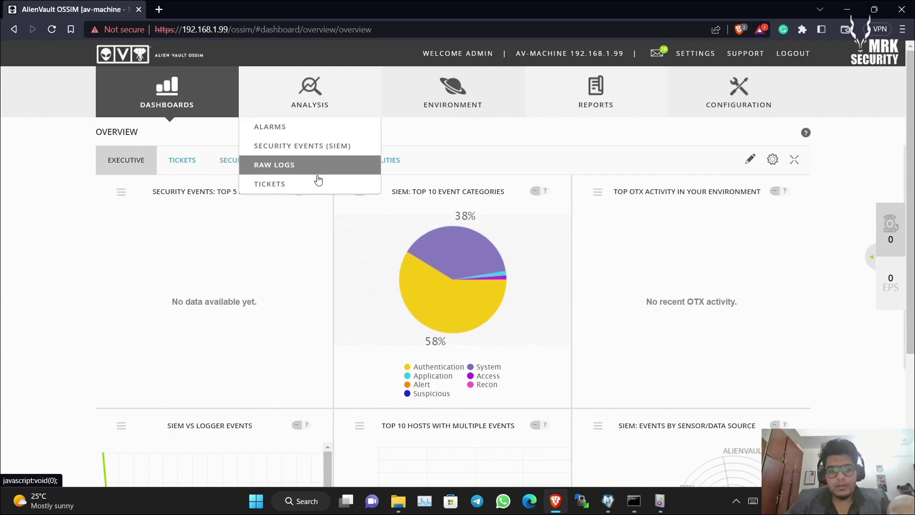
{"action": "mouse_move", "coordinate": [599, 125]}
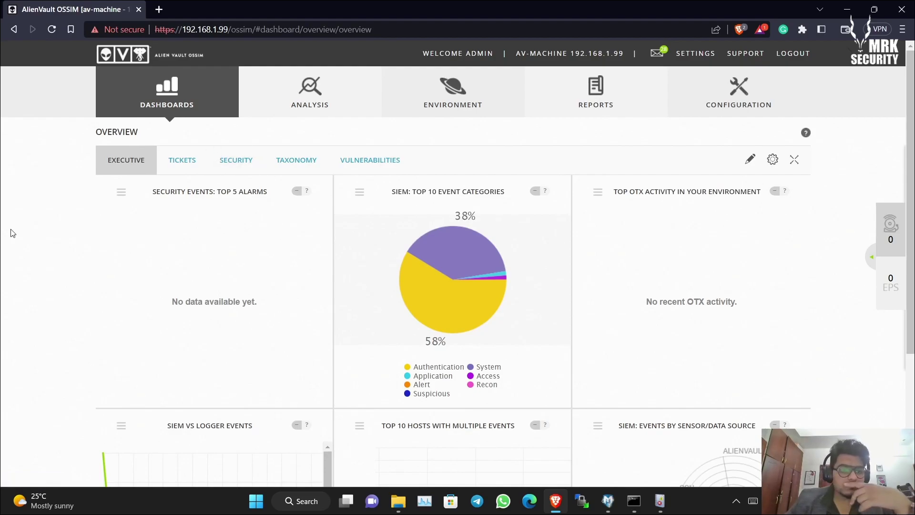
{"action": "mouse_move", "coordinate": [162, 91]}
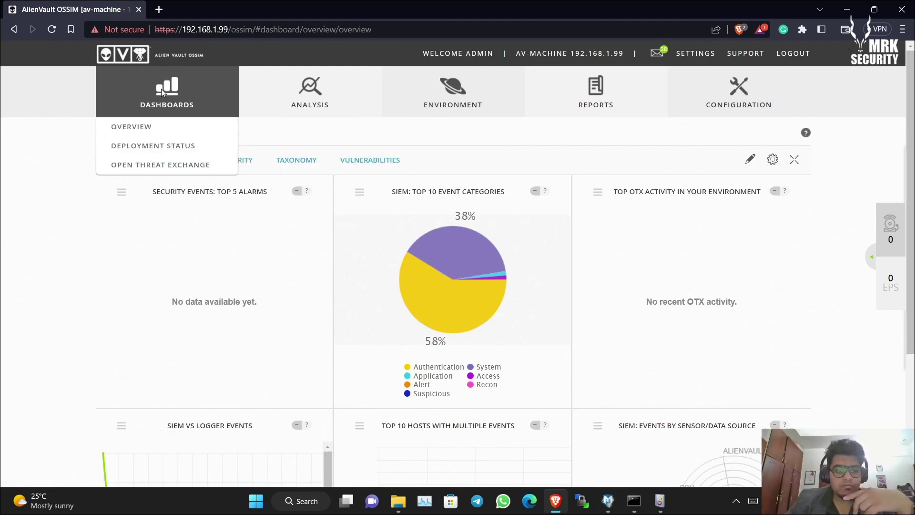
{"action": "left_click", "coordinate": [152, 127]}
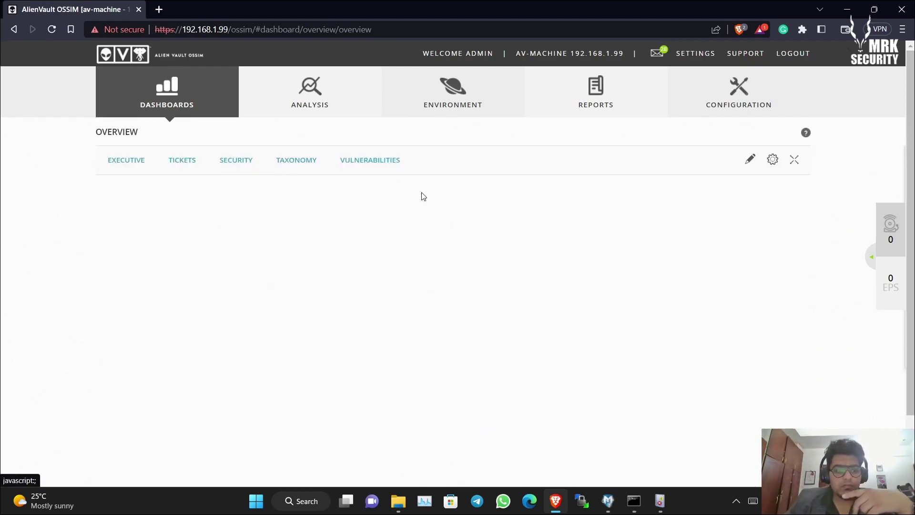
{"action": "scroll", "coordinate": [424, 196], "scroll_direction": "down", "scroll_amount": 5}
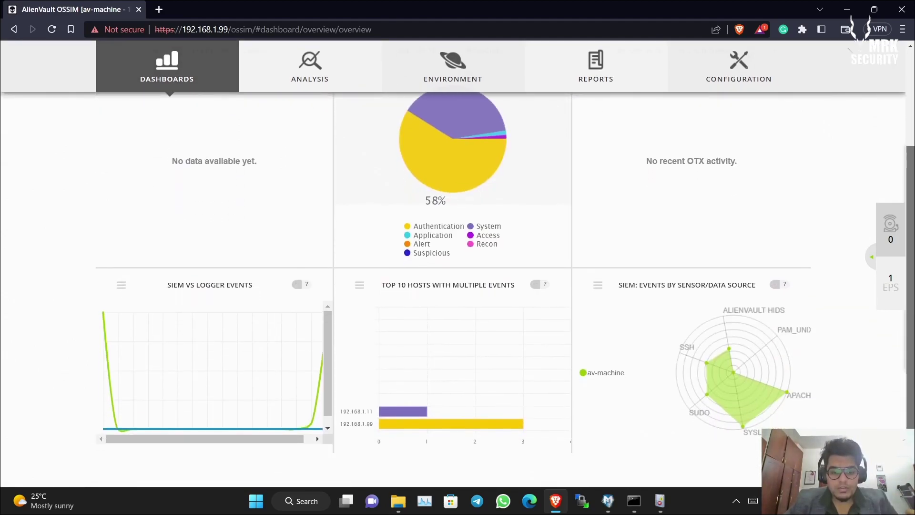
{"action": "scroll", "coordinate": [913, 237], "scroll_direction": "up", "scroll_amount": 1}
{"action": "scroll", "coordinate": [913, 237], "scroll_direction": "down", "scroll_amount": 2}
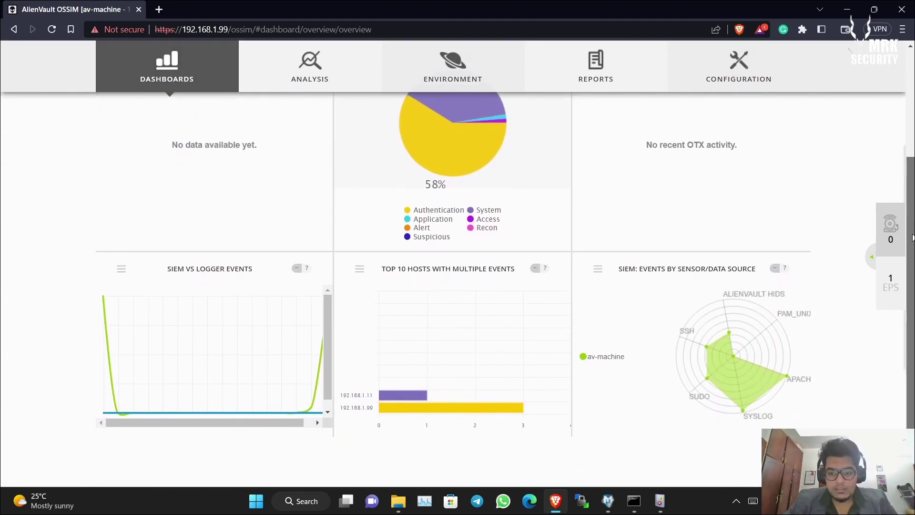
{"action": "scroll", "coordinate": [913, 237], "scroll_direction": "up", "scroll_amount": 3}
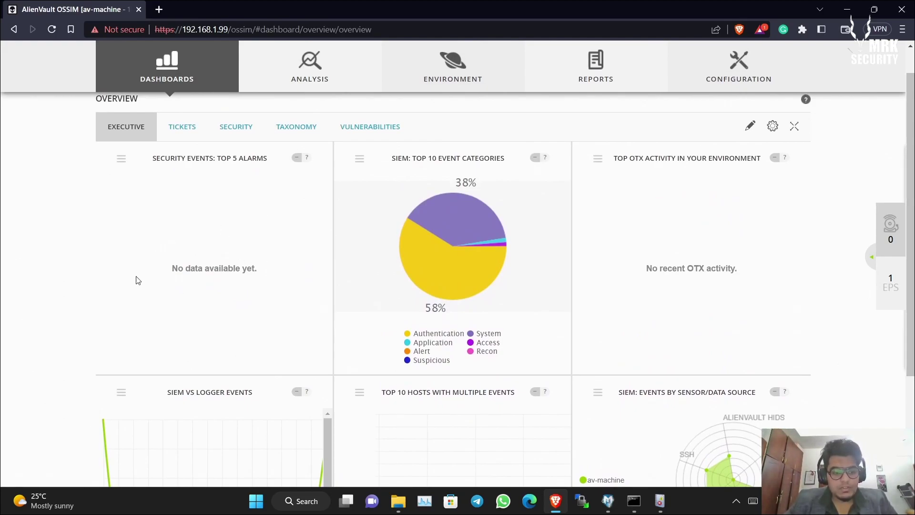
{"action": "mouse_move", "coordinate": [452, 246]}
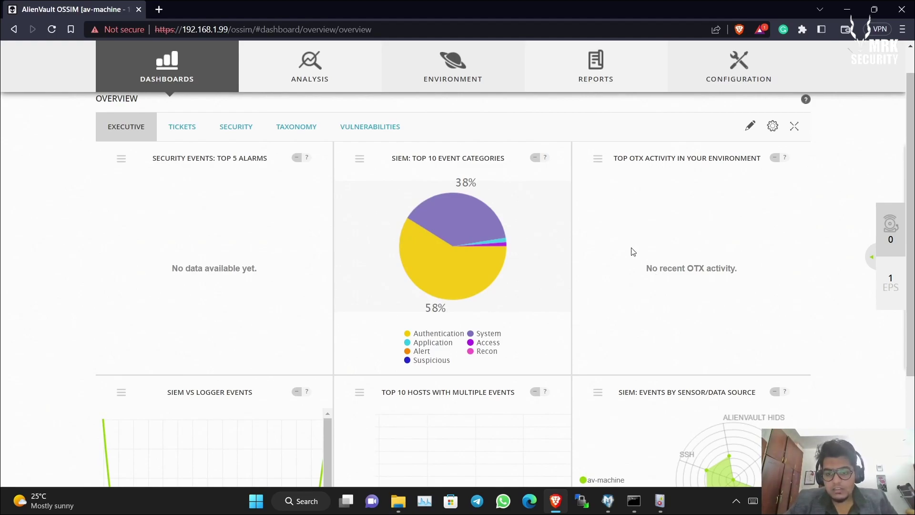
{"action": "scroll", "coordinate": [911, 229], "scroll_direction": "down", "scroll_amount": 2}
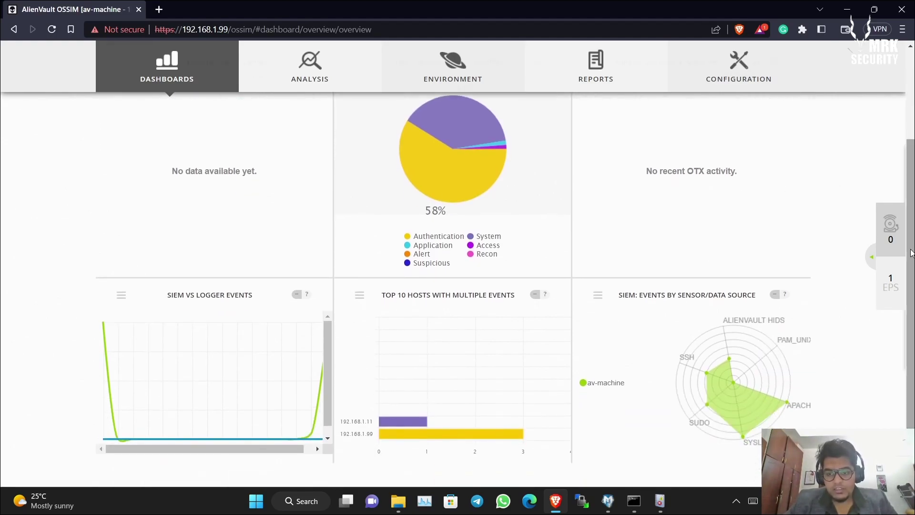
{"action": "scroll", "coordinate": [604, 249], "scroll_direction": "up", "scroll_amount": 1}
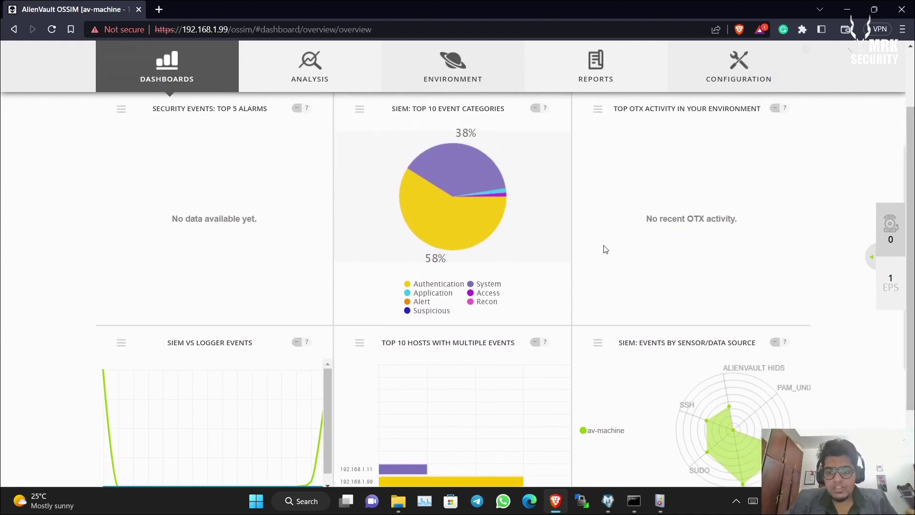
{"action": "scroll", "coordinate": [912, 224], "scroll_direction": "down", "scroll_amount": 2}
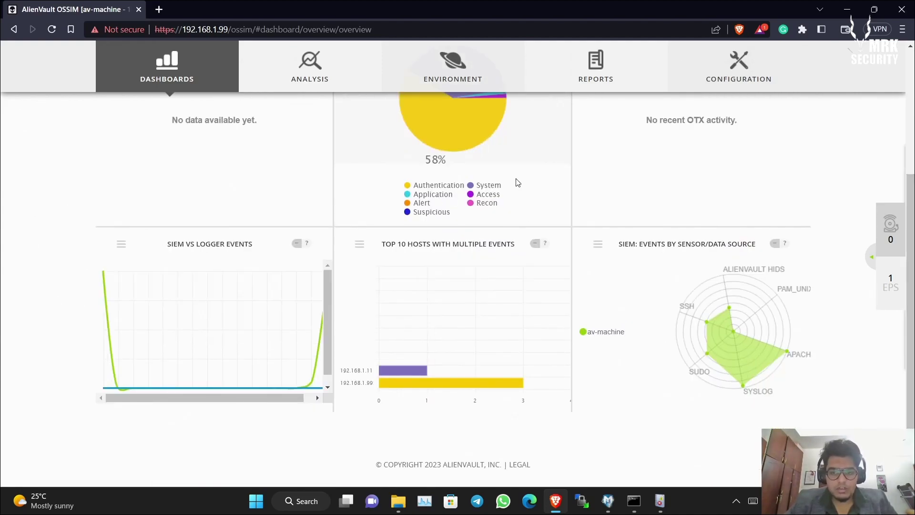
{"action": "scroll", "coordinate": [905, 216], "scroll_direction": "up", "scroll_amount": 1}
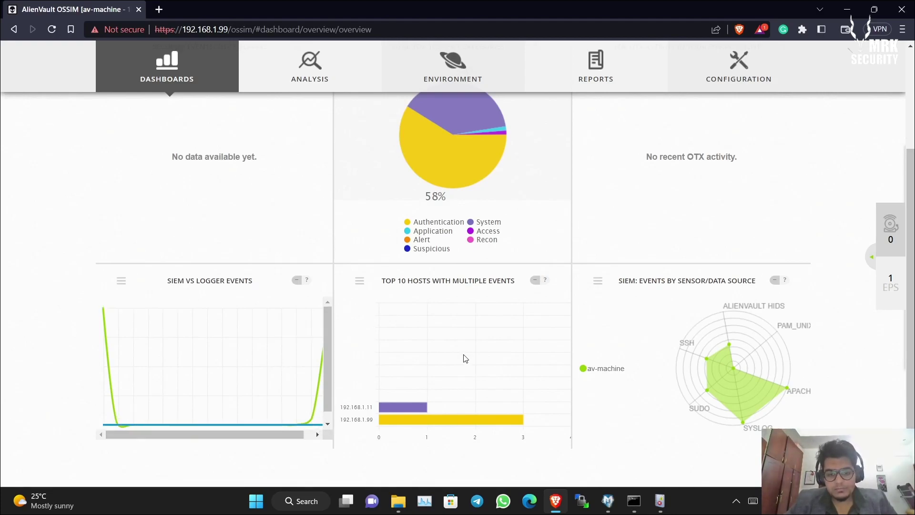
{"action": "scroll", "coordinate": [913, 264], "scroll_direction": "down", "scroll_amount": 1}
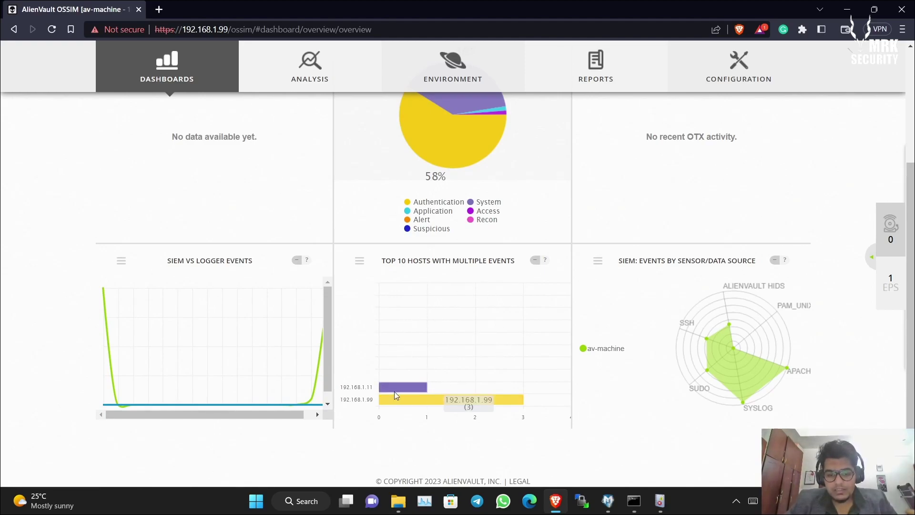
{"action": "scroll", "coordinate": [911, 336], "scroll_direction": "down", "scroll_amount": 1}
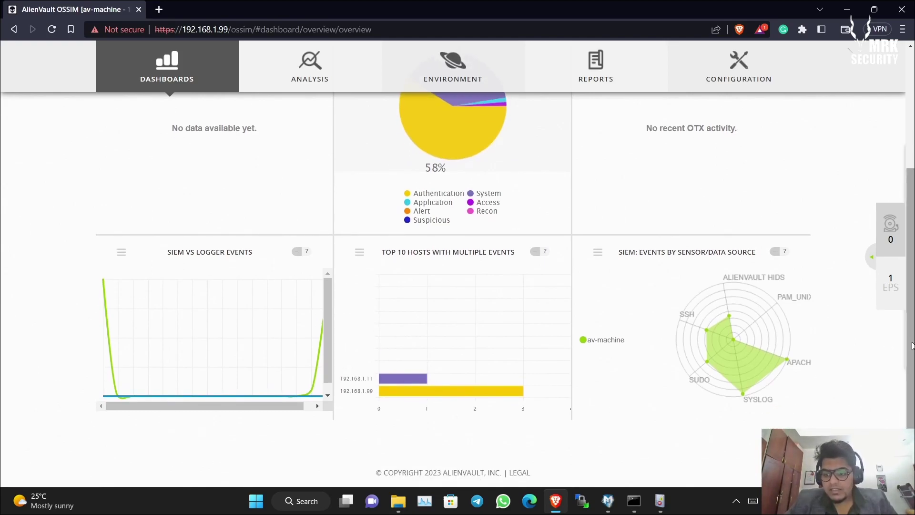
{"action": "scroll", "coordinate": [912, 337], "scroll_direction": "up", "scroll_amount": 1}
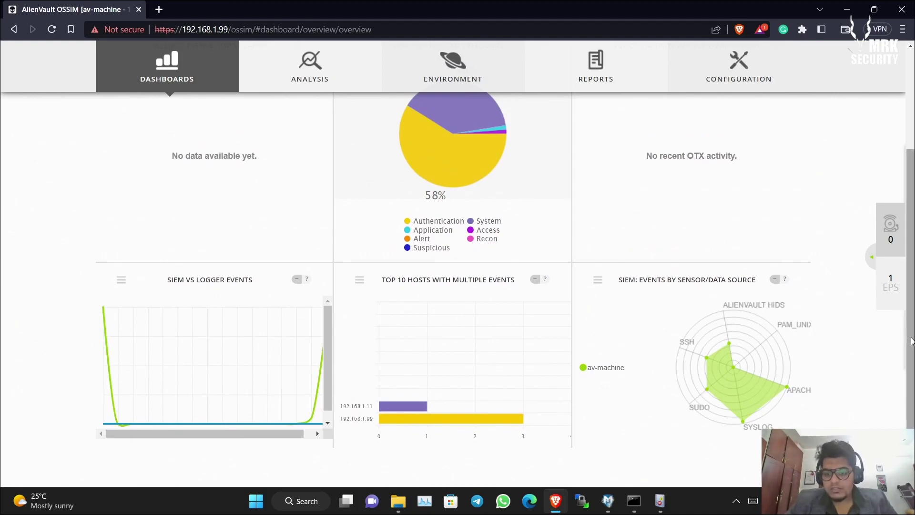
{"action": "left_click_drag", "start_coordinate": [912, 338], "coordinate": [913, 328]}
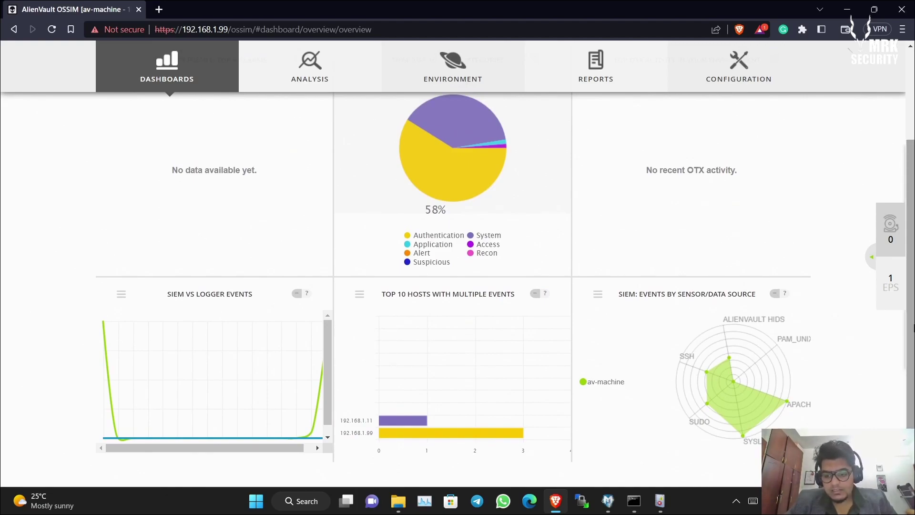
{"action": "scroll", "coordinate": [463, 171], "scroll_direction": "up", "scroll_amount": 3}
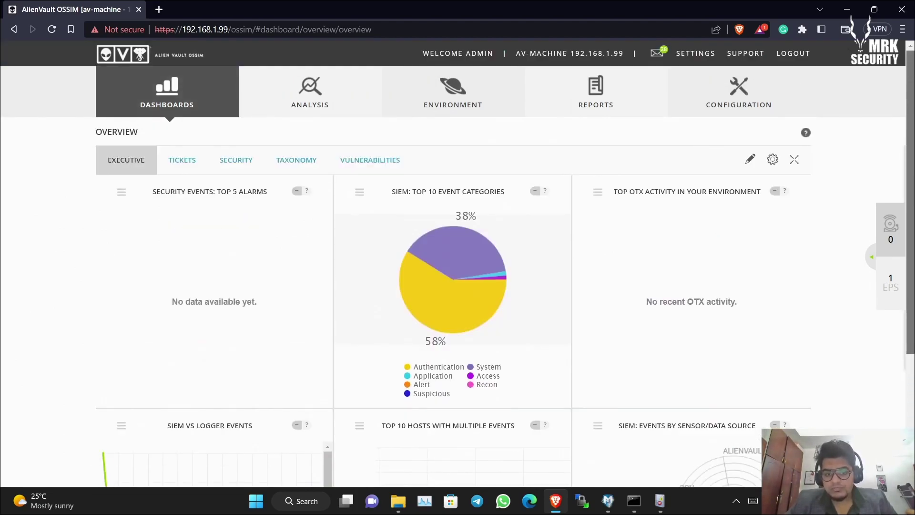
- Open the Deployment Status dashboard and scroll through it
{"action": "mouse_move", "coordinate": [217, 119]}
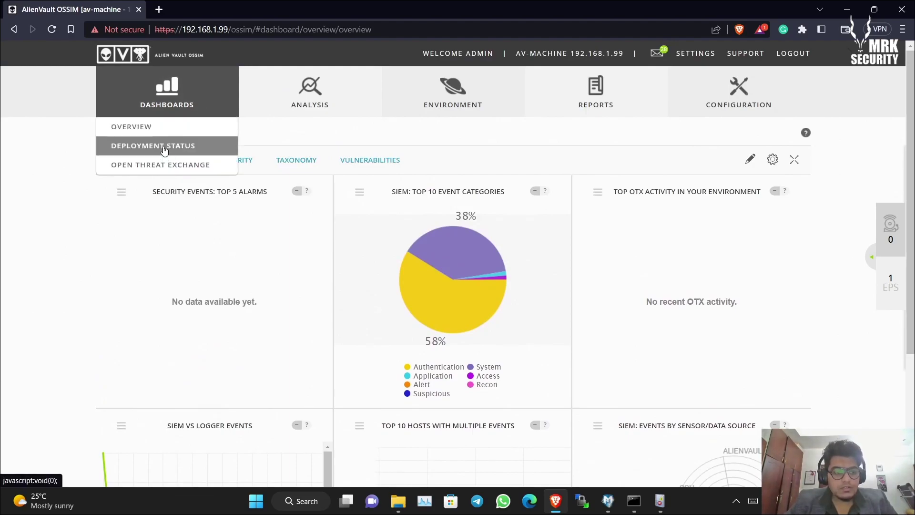
{"action": "left_click", "coordinate": [165, 148]}
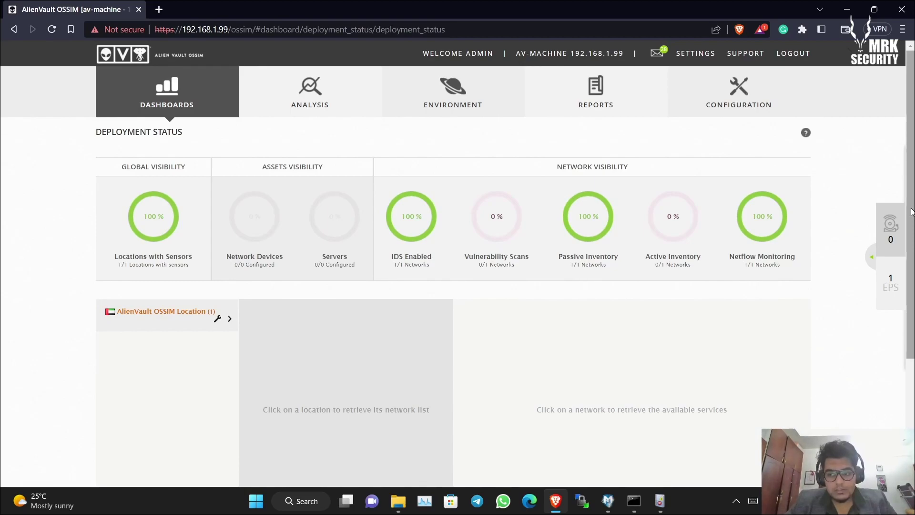
{"action": "scroll", "coordinate": [911, 211], "scroll_direction": "down", "scroll_amount": 1}
{"action": "scroll", "coordinate": [374, 274], "scroll_direction": "up", "scroll_amount": 1}
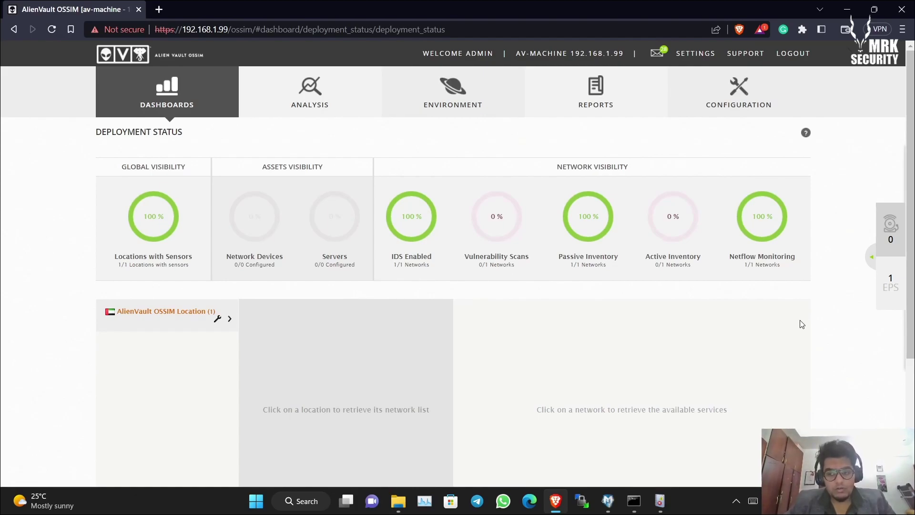
{"action": "scroll", "coordinate": [802, 324], "scroll_direction": "down", "scroll_amount": 1}
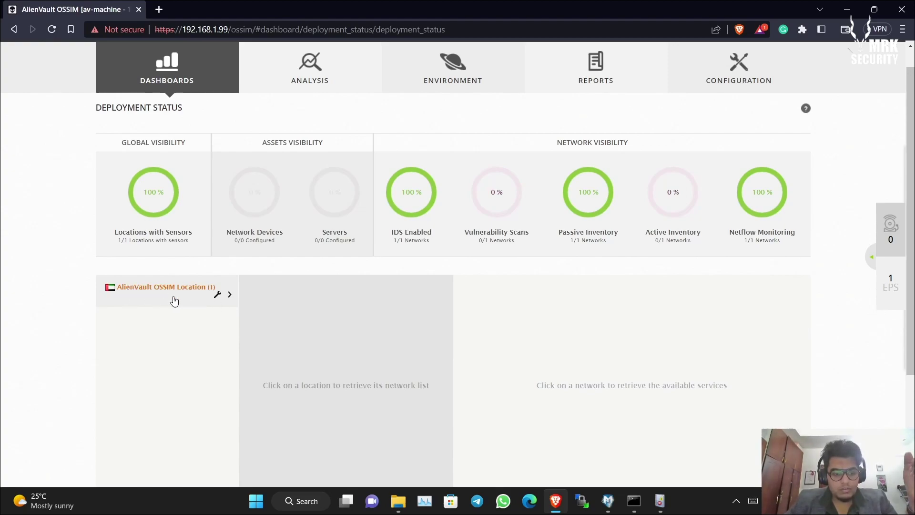
- Show service status of network Local_192_168_1_0_24 under AlienVault OSSIM Location
{"action": "left_click", "coordinate": [196, 299]}
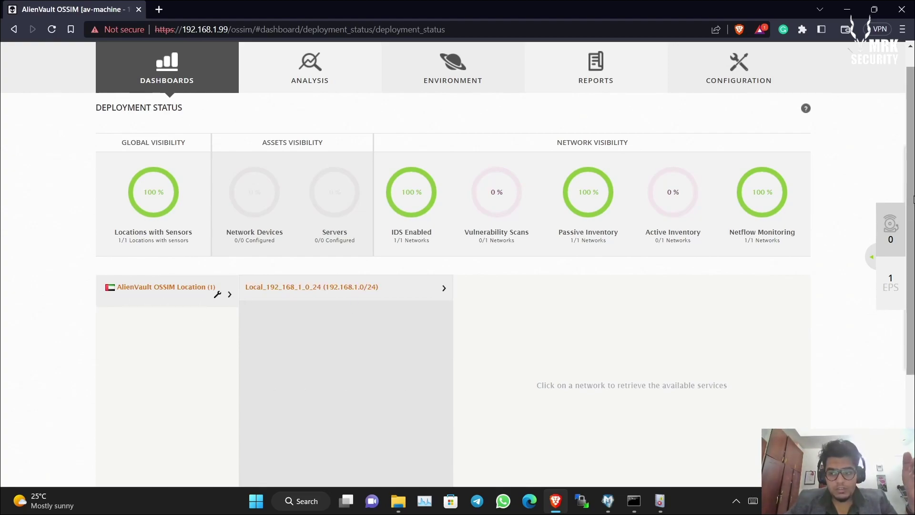
{"action": "scroll", "coordinate": [913, 200], "scroll_direction": "down", "scroll_amount": 2}
{"action": "left_click", "coordinate": [415, 211]}
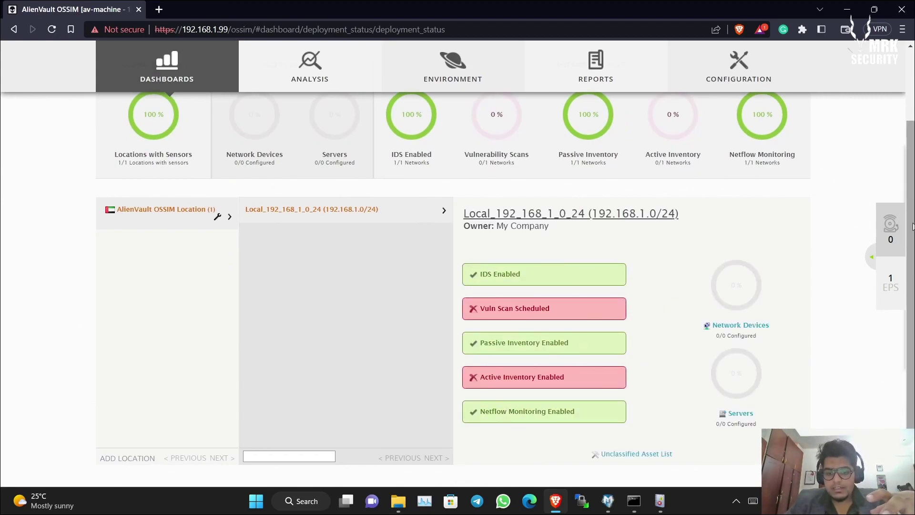
{"action": "scroll", "coordinate": [912, 230], "scroll_direction": "down", "scroll_amount": 2}
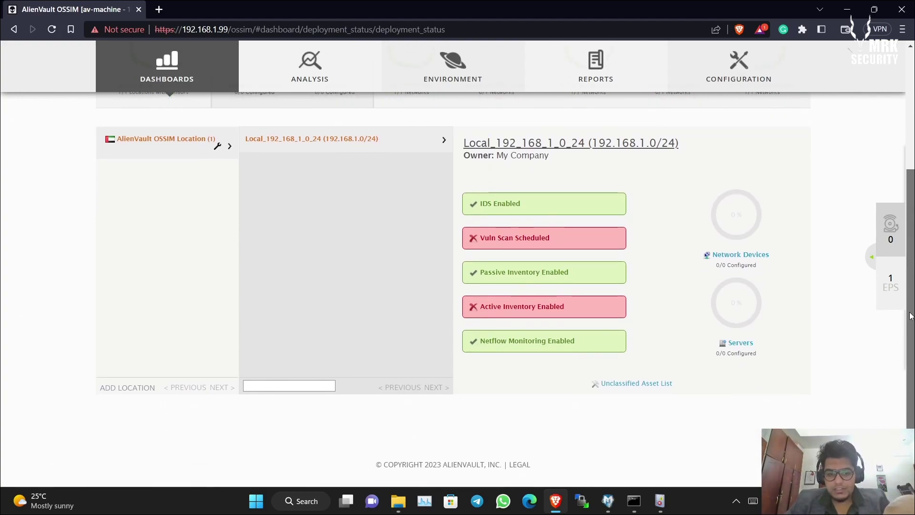
{"action": "scroll", "coordinate": [71, 151], "scroll_direction": "up", "scroll_amount": 5}
{"action": "mouse_move", "coordinate": [135, 104]}
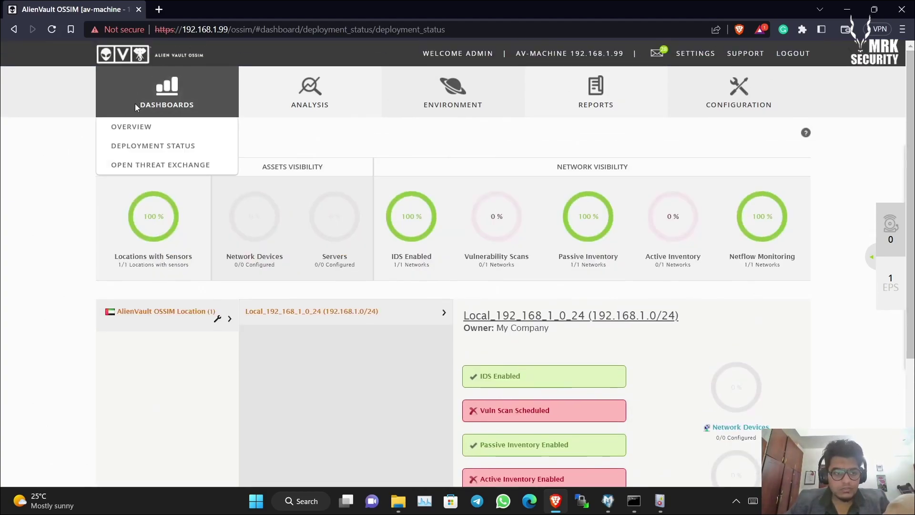
{"action": "left_click", "coordinate": [134, 165]}
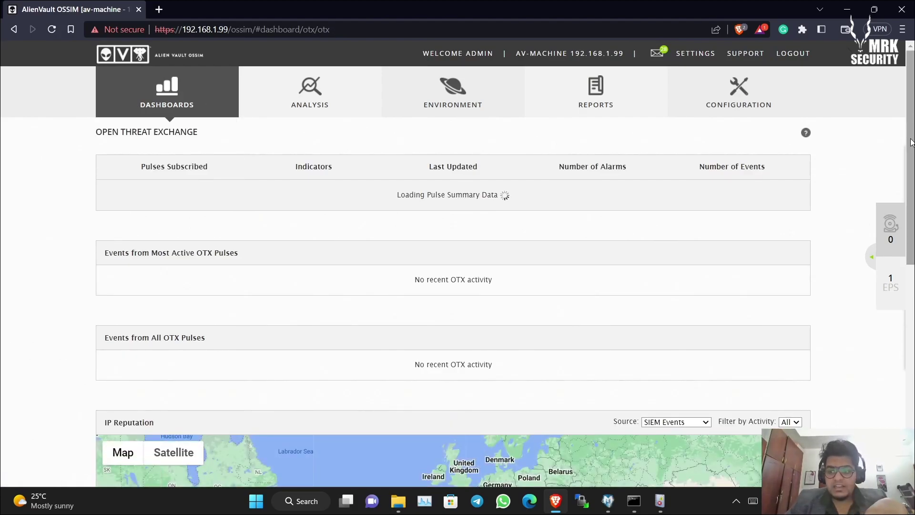
{"action": "scroll", "coordinate": [912, 286], "scroll_direction": "down", "scroll_amount": 6}
{"action": "scroll", "coordinate": [912, 286], "scroll_direction": "up", "scroll_amount": 1}
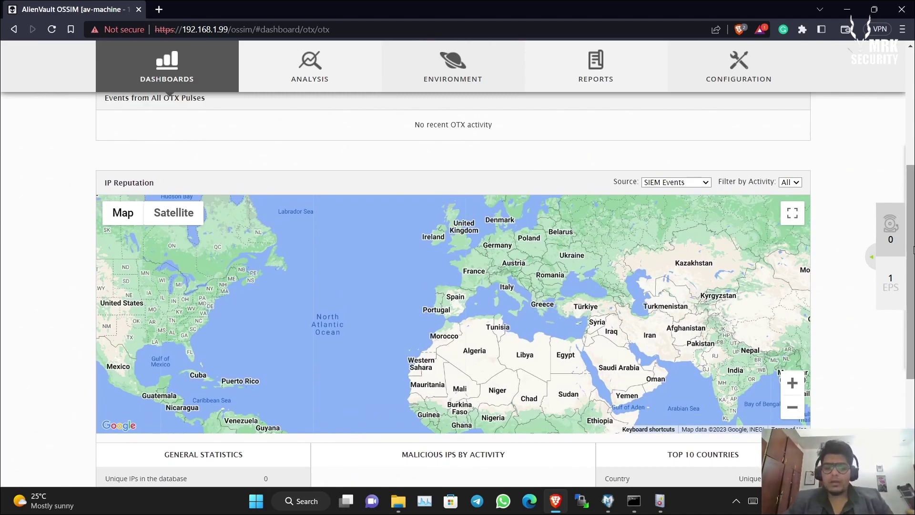
{"action": "left_click_drag", "start_coordinate": [912, 239], "coordinate": [817, 306]}
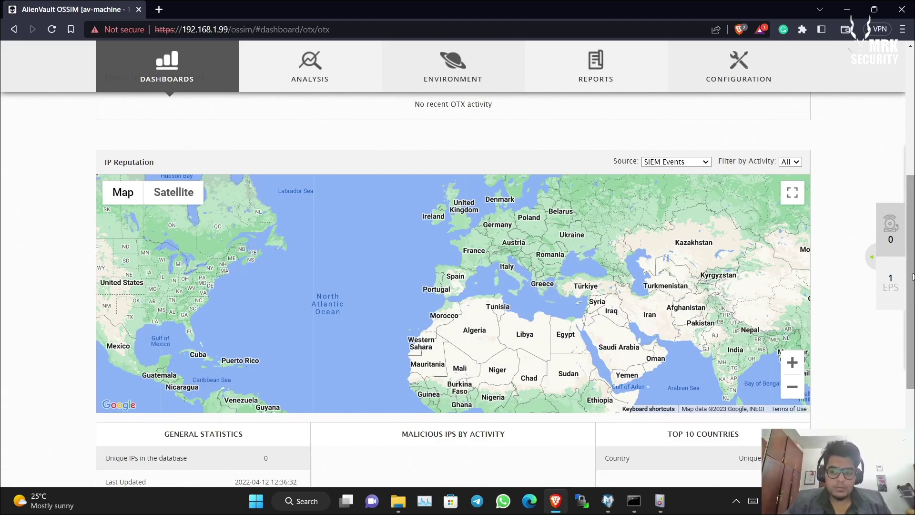
{"action": "left_click_drag", "start_coordinate": [913, 276], "coordinate": [913, 302]}
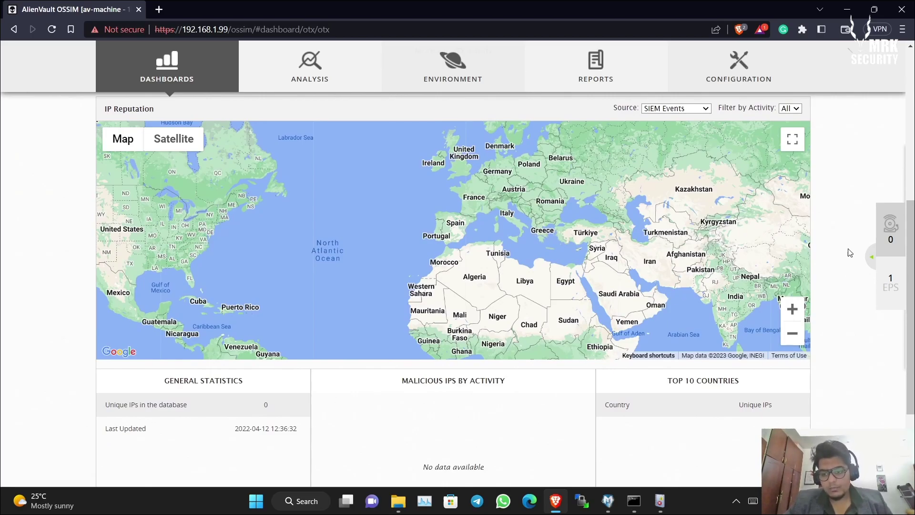
{"action": "scroll", "coordinate": [850, 253], "scroll_direction": "up", "scroll_amount": 5}
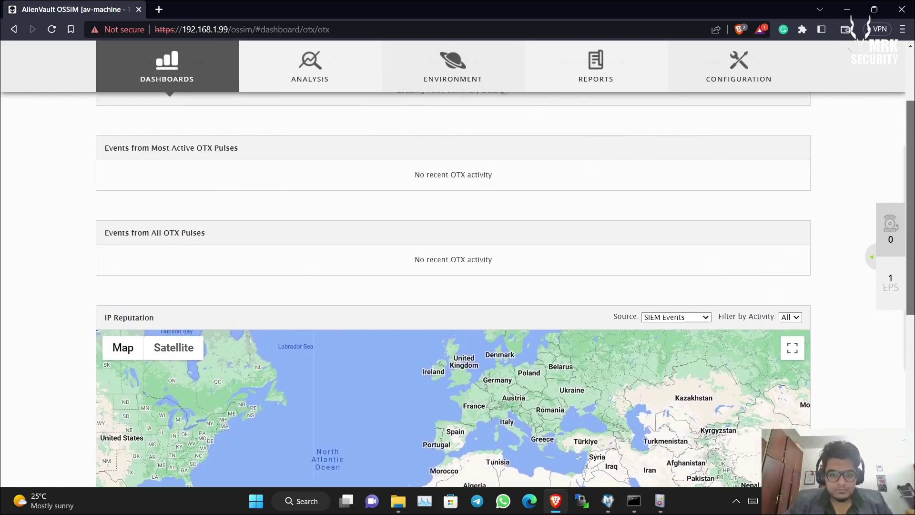
{"action": "scroll", "coordinate": [850, 253], "scroll_direction": "down", "scroll_amount": 5}
{"action": "scroll", "coordinate": [851, 253], "scroll_direction": "up", "scroll_amount": 8}
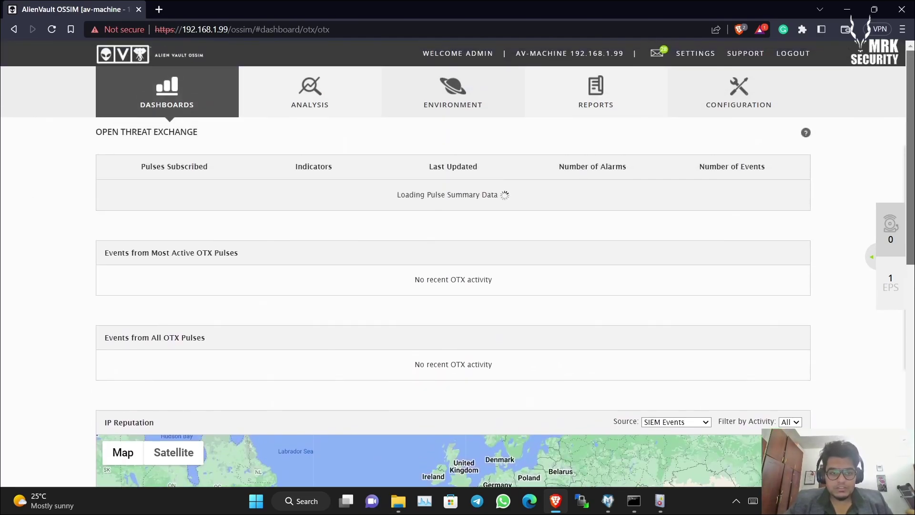
{"action": "mouse_move", "coordinate": [303, 116]}
{"action": "mouse_move", "coordinate": [187, 102]}
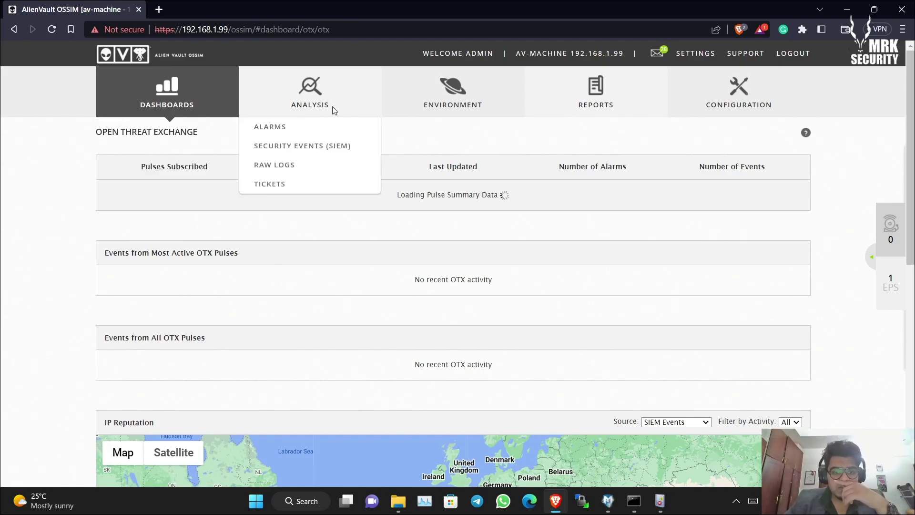
{"action": "mouse_move", "coordinate": [609, 105]}
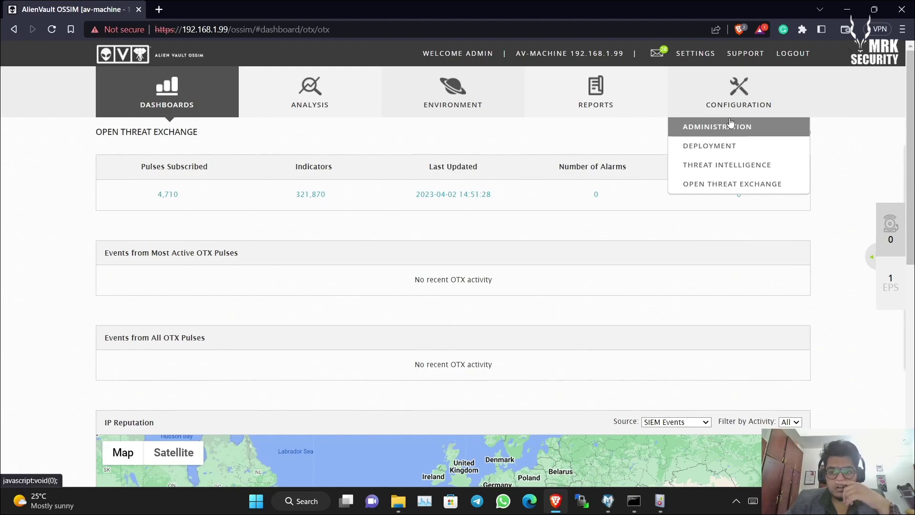
{"action": "mouse_move", "coordinate": [323, 89]}
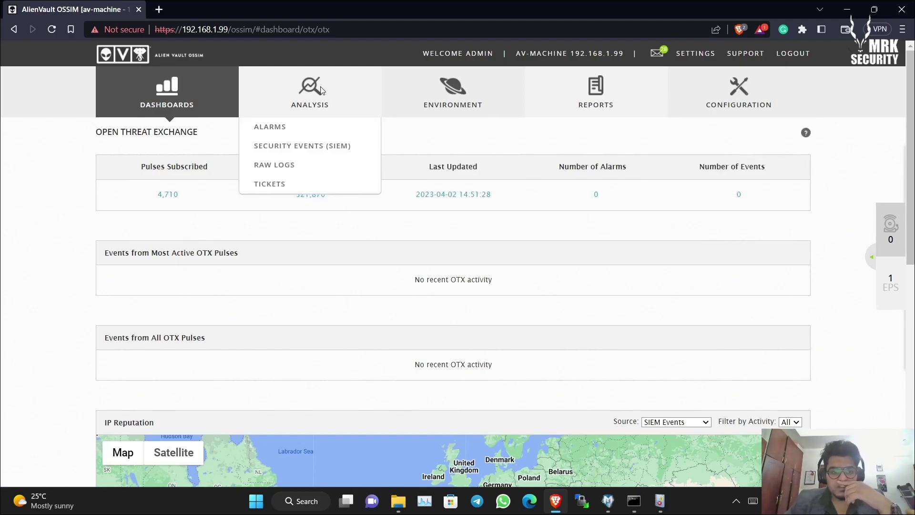
- Review the empty Alarms page, then load Analysis > Security Events (SIEM)
{"action": "left_click", "coordinate": [306, 126]}
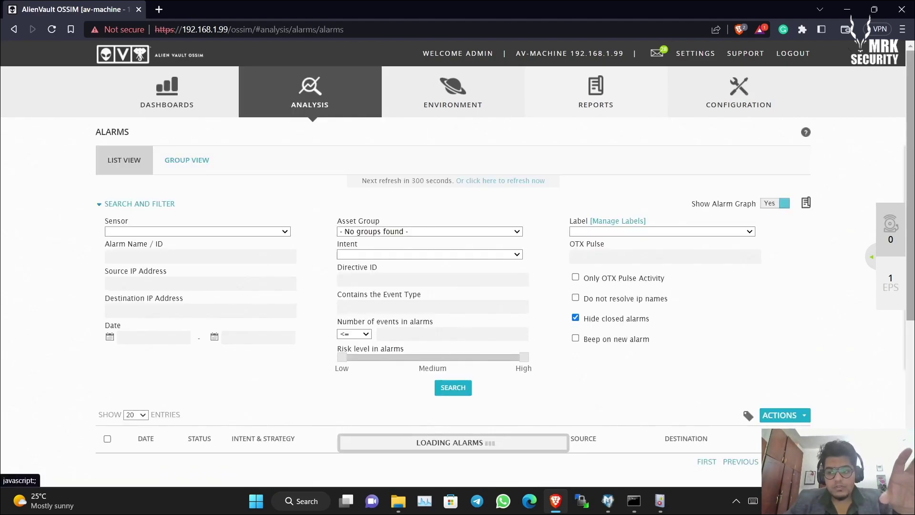
{"action": "scroll", "coordinate": [909, 268], "scroll_direction": "down", "scroll_amount": 5}
{"action": "scroll", "coordinate": [910, 268], "scroll_direction": "down", "scroll_amount": 1}
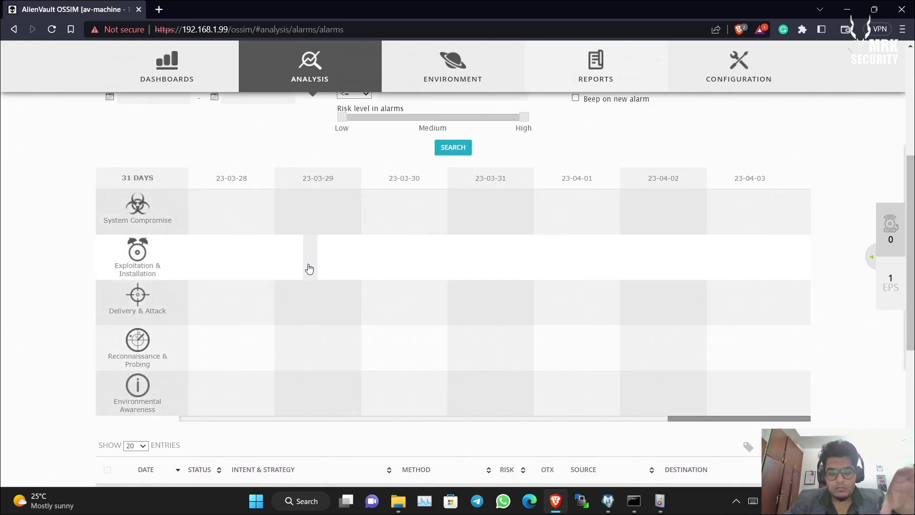
{"action": "scroll", "coordinate": [506, 293], "scroll_direction": "down", "scroll_amount": 2}
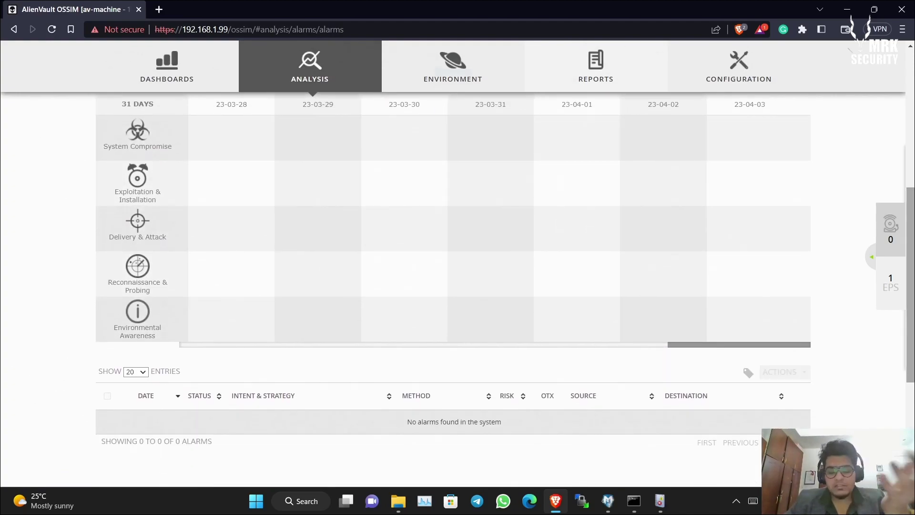
{"action": "scroll", "coordinate": [639, 247], "scroll_direction": "up", "scroll_amount": 1}
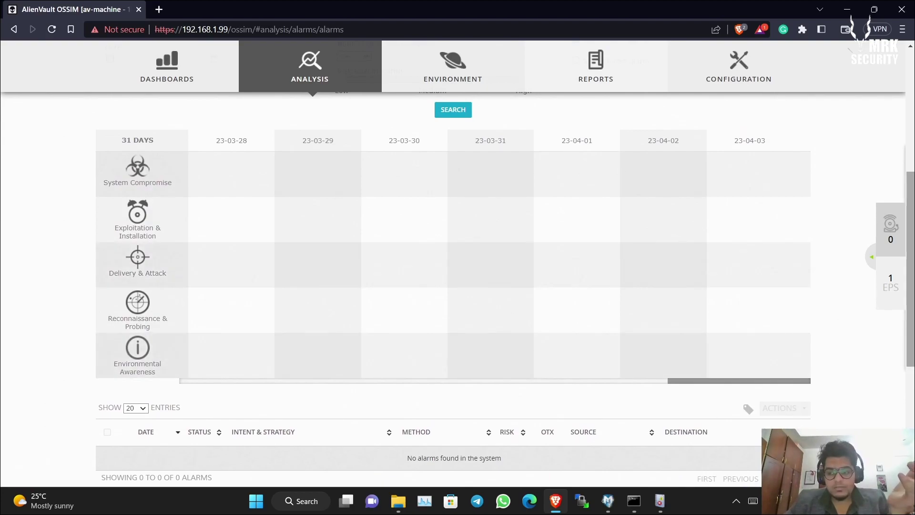
{"action": "scroll", "coordinate": [914, 298], "scroll_direction": "up", "scroll_amount": 5}
{"action": "scroll", "coordinate": [880, 422], "scroll_direction": "down", "scroll_amount": 10}
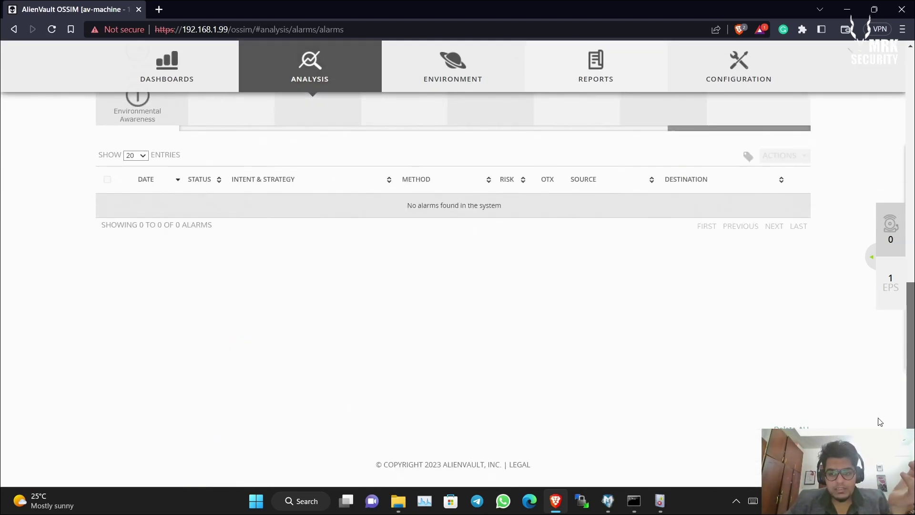
{"action": "scroll", "coordinate": [895, 399], "scroll_direction": "up", "scroll_amount": 10}
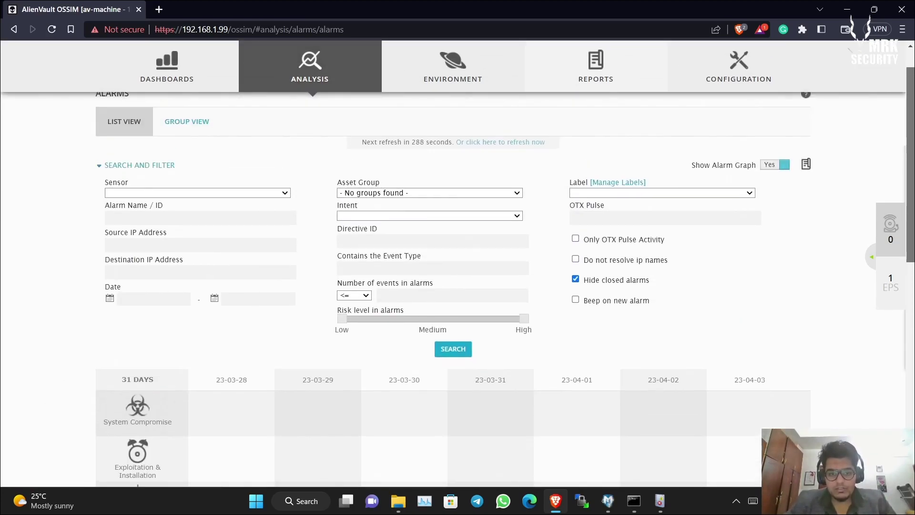
{"action": "mouse_move", "coordinate": [324, 105]}
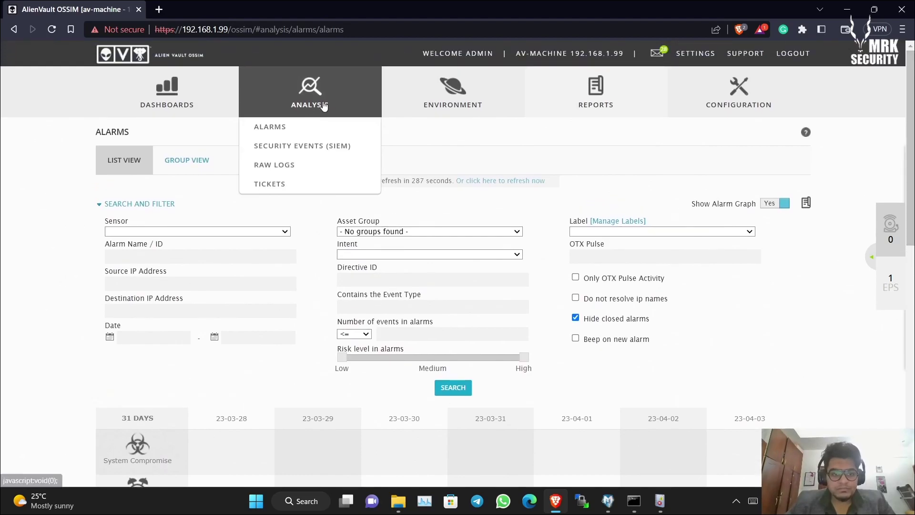
{"action": "left_click", "coordinate": [300, 151]}
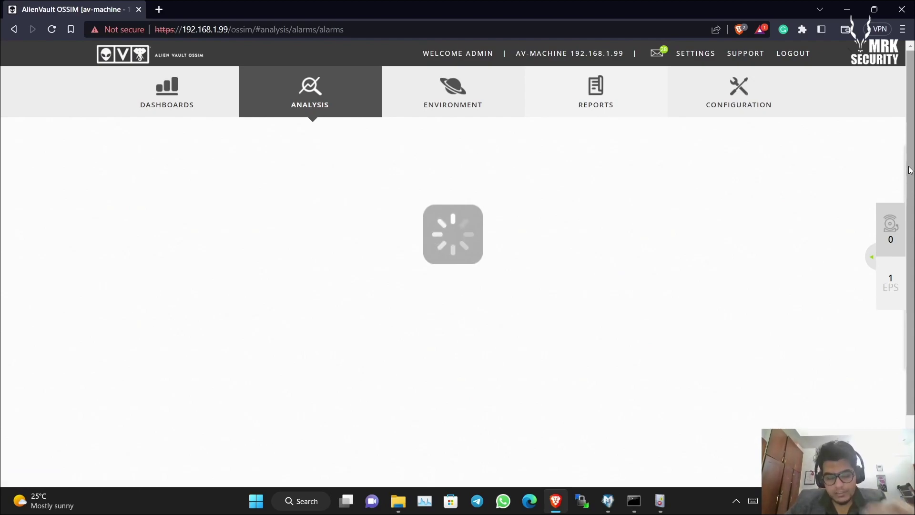
- Scroll through the 23,170 SIEM events from the last hour and back to the top
{"action": "left_click_drag", "start_coordinate": [910, 170], "coordinate": [902, 365]}
{"action": "scroll", "coordinate": [518, 264], "scroll_direction": "up", "scroll_amount": 10}
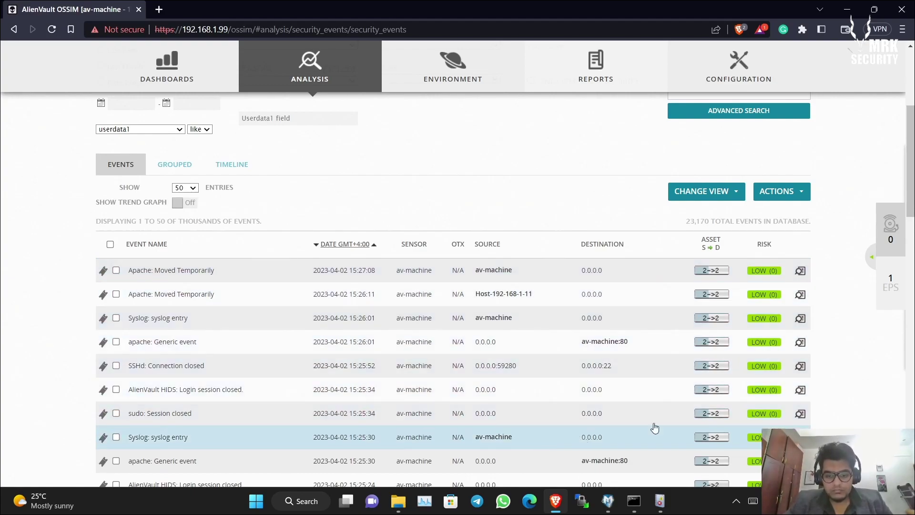
{"action": "scroll", "coordinate": [655, 428], "scroll_direction": "down", "scroll_amount": 1}
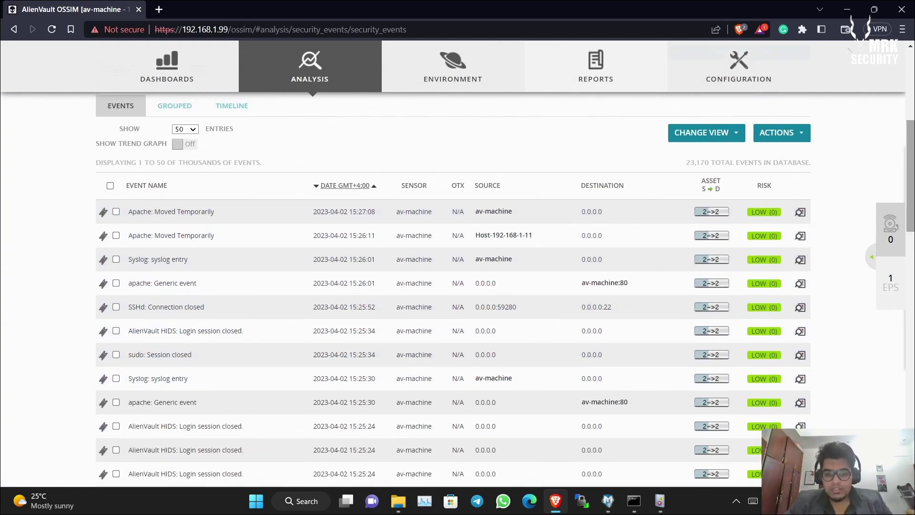
{"action": "left_click_drag", "start_coordinate": [913, 181], "coordinate": [914, 225]}
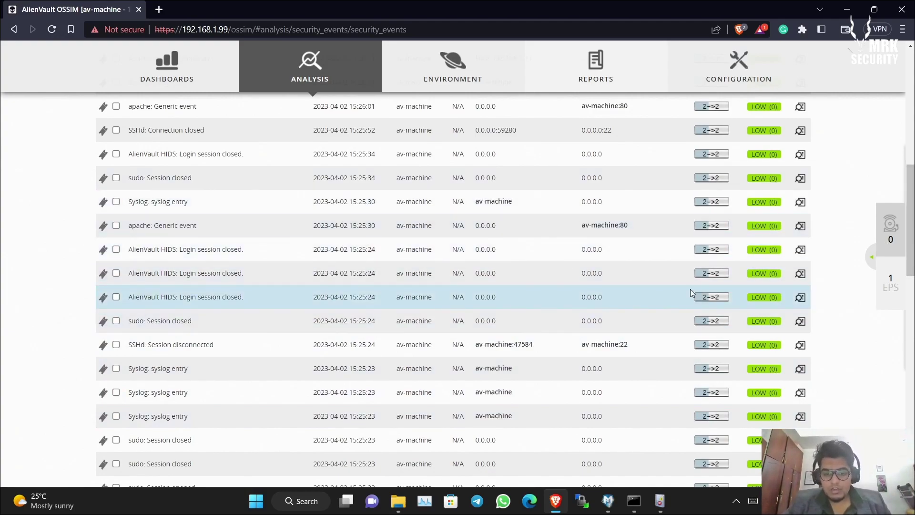
{"action": "left_click_drag", "start_coordinate": [914, 224], "coordinate": [875, 77]}
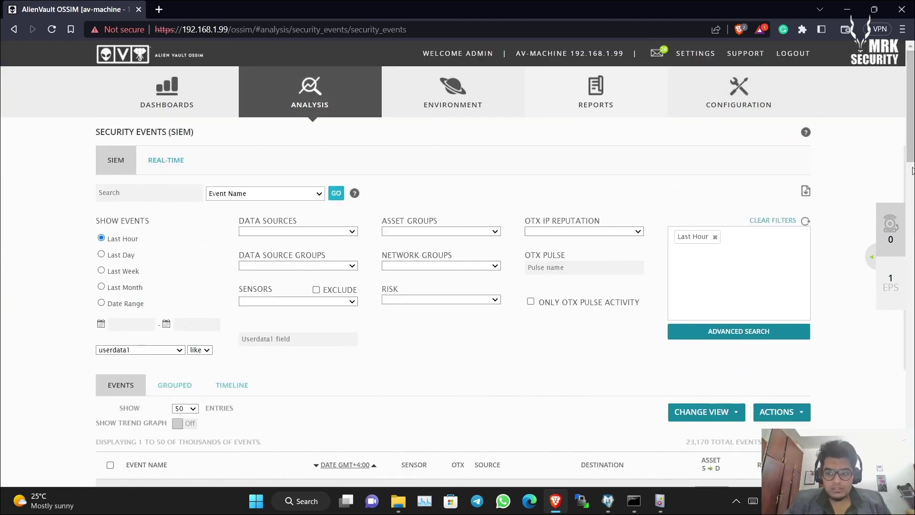
{"action": "mouse_move", "coordinate": [913, 171]}
{"action": "left_mouse_down"}
{"action": "mouse_move", "coordinate": [913, 286]}
{"action": "mouse_move", "coordinate": [912, 171]}
{"action": "left_mouse_up"}
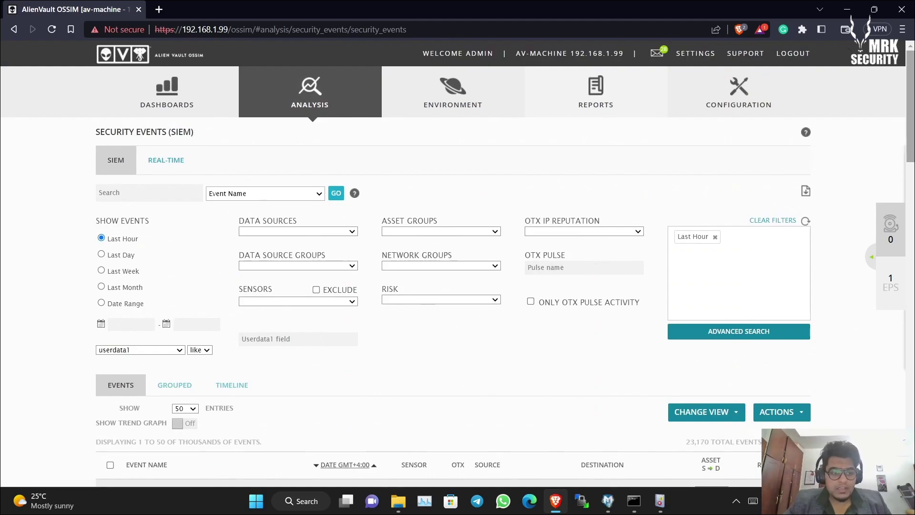
- Switch to the REAL-TIME feed and scroll the live syslog, apache and SSHd events
{"action": "left_click", "coordinate": [165, 161]}
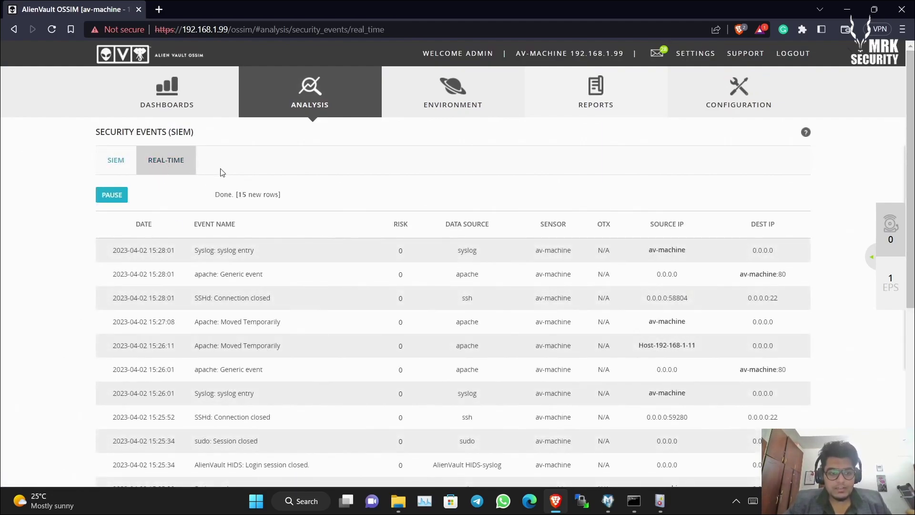
{"action": "scroll", "coordinate": [910, 191], "scroll_direction": "down", "scroll_amount": 1}
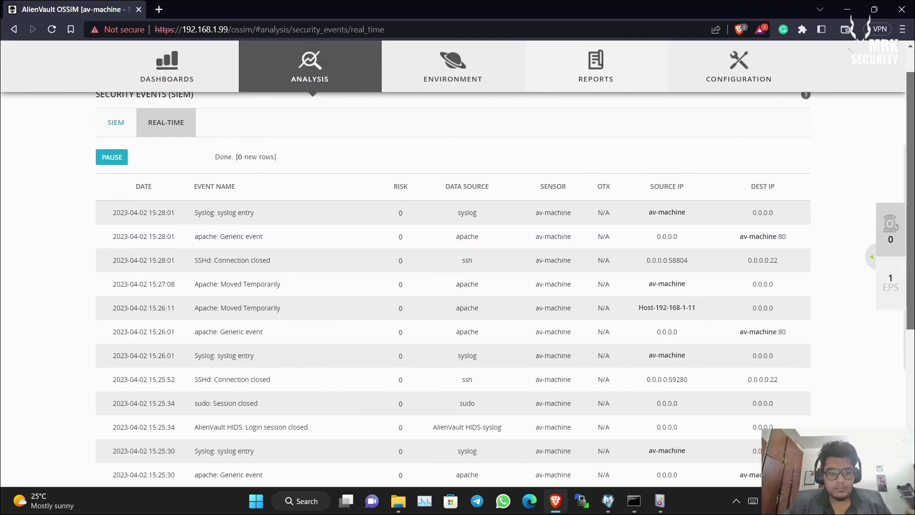
{"action": "scroll", "coordinate": [458, 286], "scroll_direction": "down", "scroll_amount": 7}
{"action": "scroll", "coordinate": [458, 286], "scroll_direction": "up", "scroll_amount": 6}
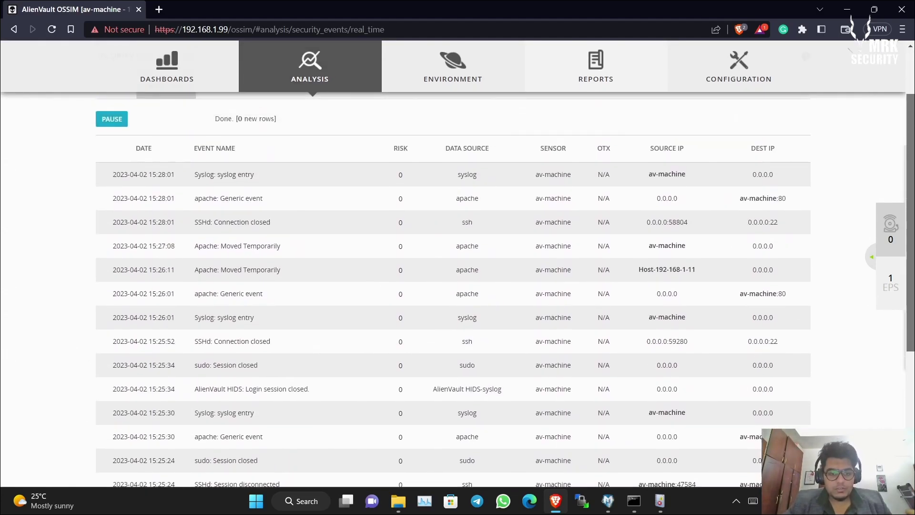
{"action": "scroll", "coordinate": [353, 220], "scroll_direction": "up", "scroll_amount": 2}
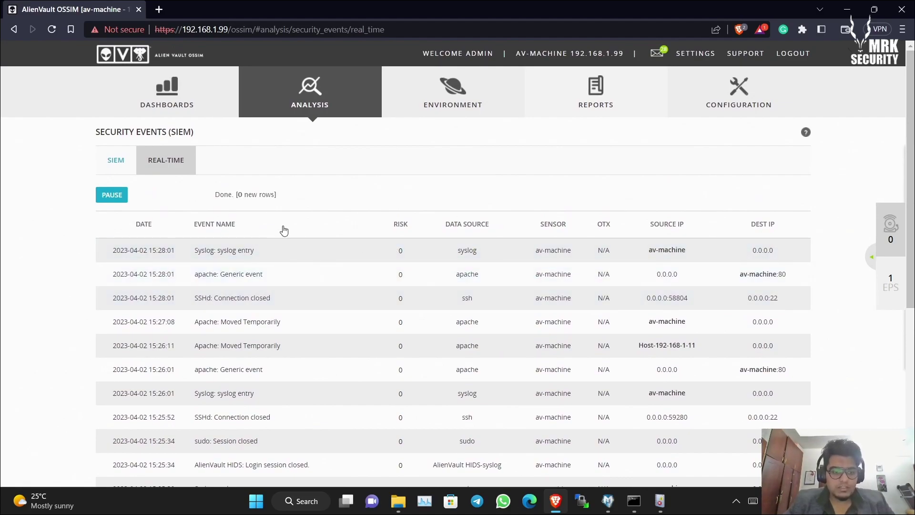
- Open Analysis > Raw Logs and highlight the USM Server availability notice
{"action": "mouse_move", "coordinate": [310, 107]}
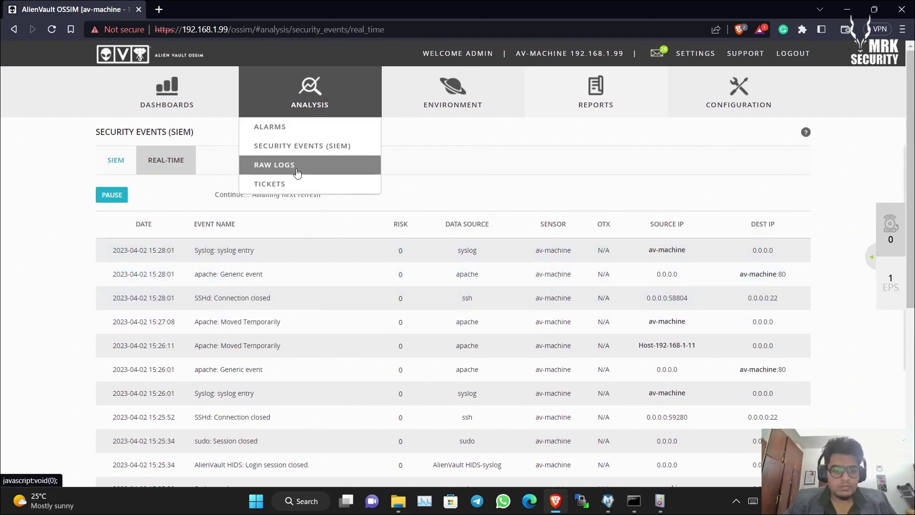
{"action": "left_click", "coordinate": [311, 165]}
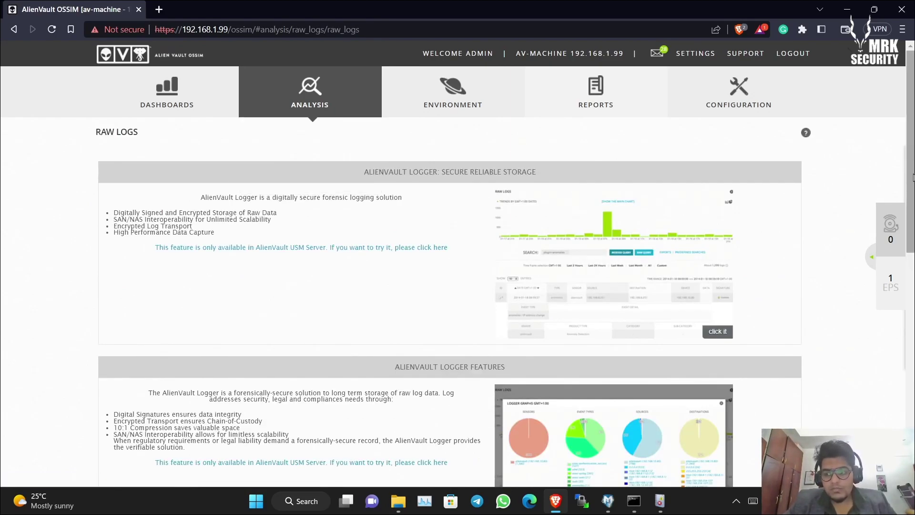
{"action": "mouse_move", "coordinate": [913, 177]}
{"action": "left_mouse_down"}
{"action": "mouse_move", "coordinate": [913, 193]}
{"action": "mouse_move", "coordinate": [914, 178]}
{"action": "left_mouse_up"}
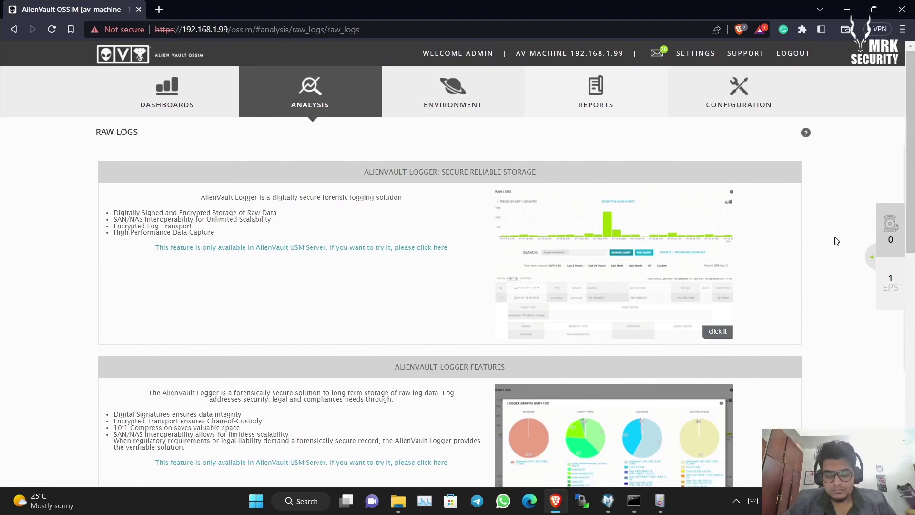
{"action": "left_click_drag", "start_coordinate": [143, 247], "coordinate": [365, 246]}
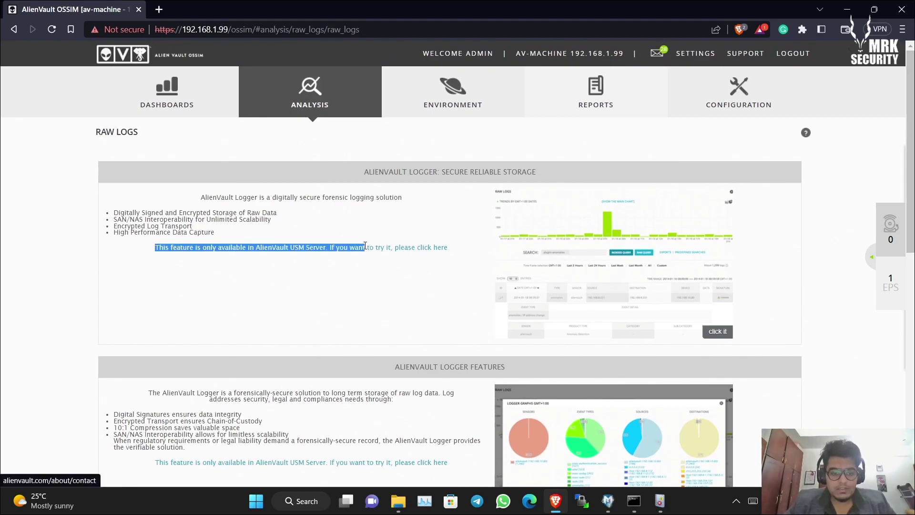
{"action": "left_click", "coordinate": [463, 247]}
{"action": "mouse_move", "coordinate": [322, 73]}
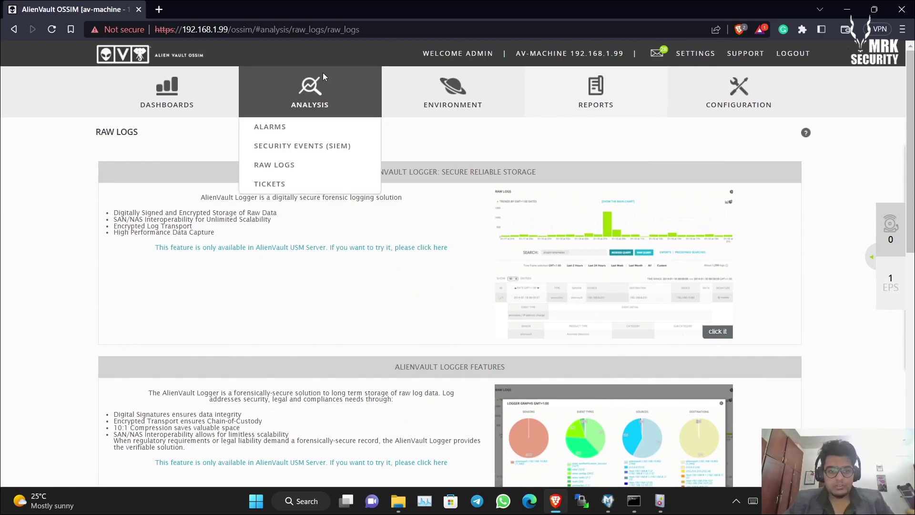
- Open Analysis > Tickets showing the EVE01 'Welcome to AlienVault' ticket
{"action": "left_click", "coordinate": [295, 187]}
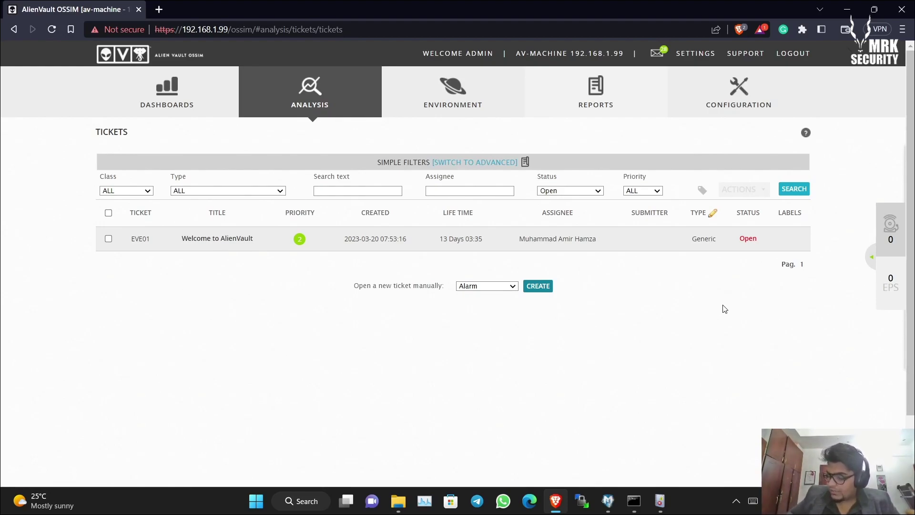
- Open the Assets & Groups inventory of 12 assets and scroll through it
{"action": "mouse_move", "coordinate": [310, 86]}
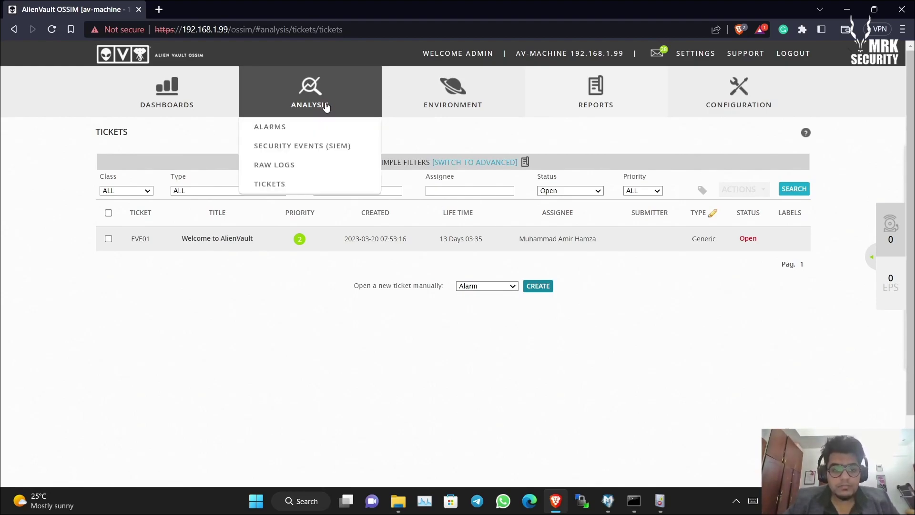
{"action": "left_click", "coordinate": [302, 146]}
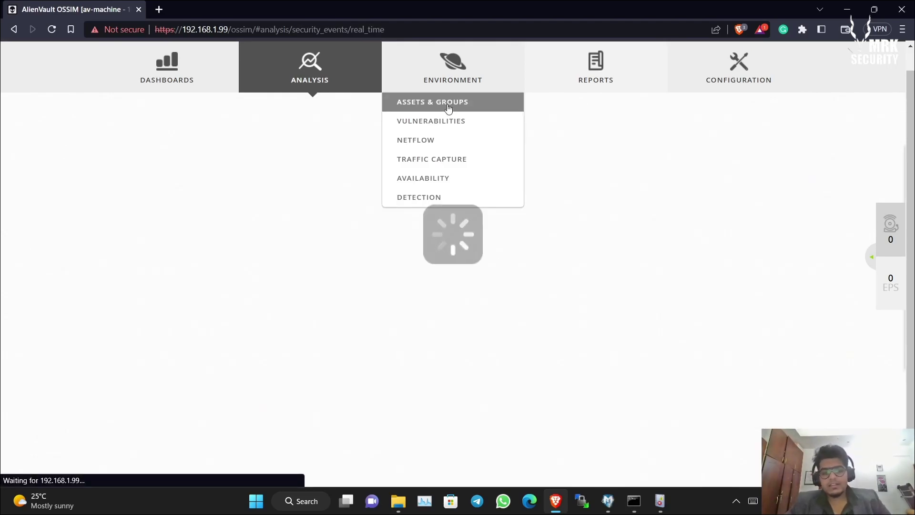
{"action": "left_click", "coordinate": [448, 109]}
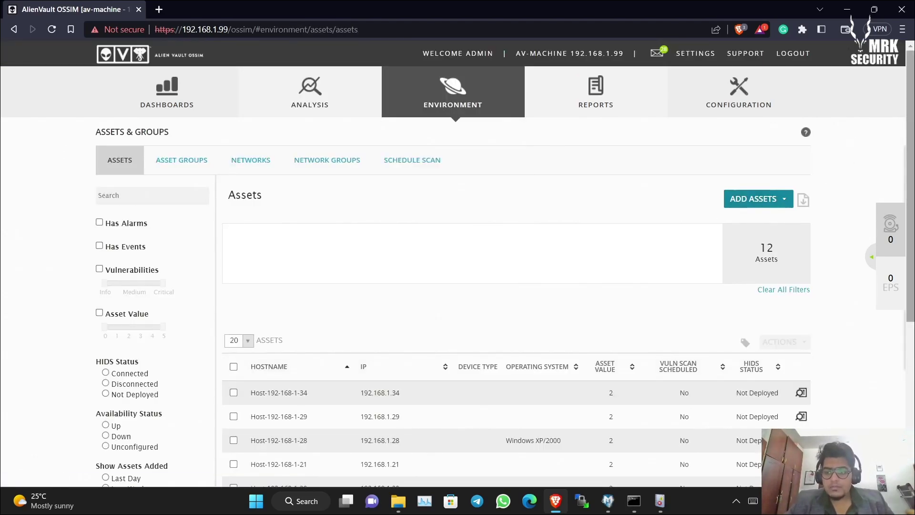
{"action": "left_click_drag", "start_coordinate": [911, 128], "coordinate": [912, 265]}
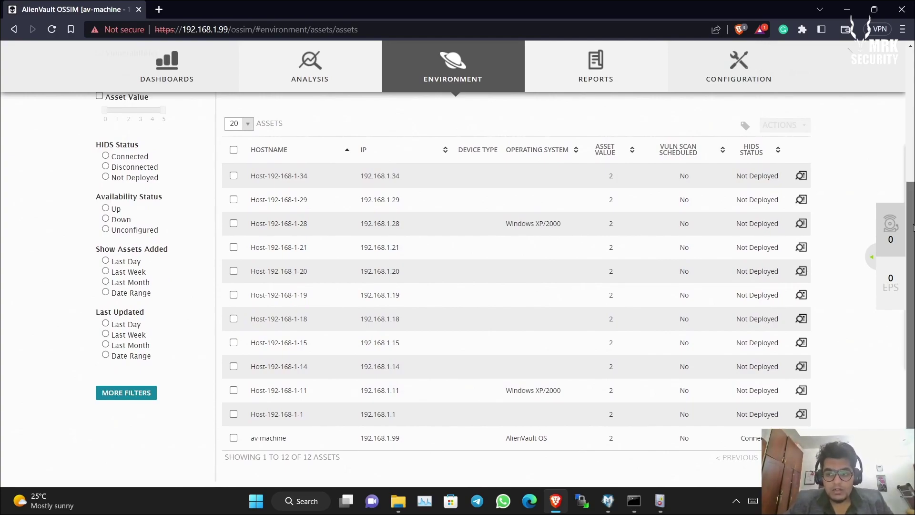
{"action": "scroll", "coordinate": [914, 228], "scroll_direction": "up", "scroll_amount": 1}
{"action": "scroll", "coordinate": [913, 228], "scroll_direction": "down", "scroll_amount": 1}
{"action": "scroll", "coordinate": [914, 228], "scroll_direction": "up", "scroll_amount": 1}
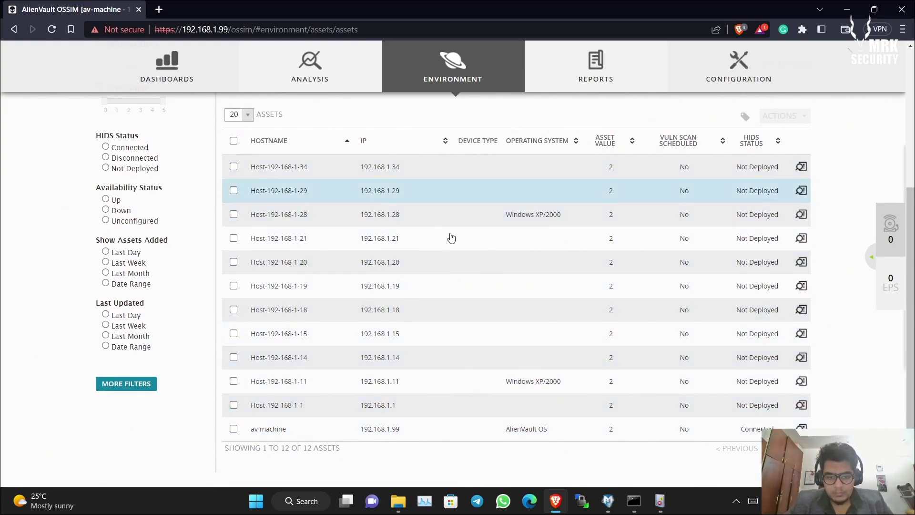
{"action": "scroll", "coordinate": [914, 262], "scroll_direction": "up", "scroll_amount": 1}
{"action": "scroll", "coordinate": [913, 262], "scroll_direction": "down", "scroll_amount": 1}
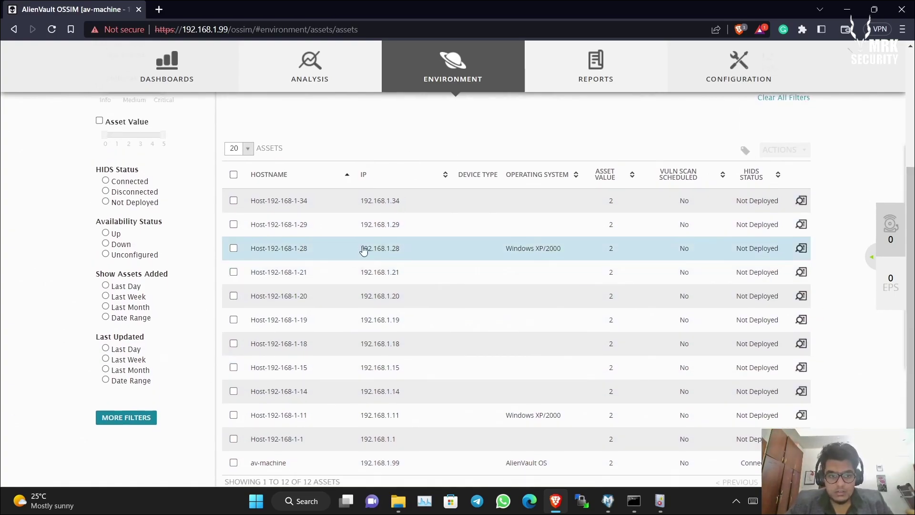
- Select all 12 assets, then untick the ones to keep, including Host-192-168-1-28
{"action": "left_click", "coordinate": [234, 174]}
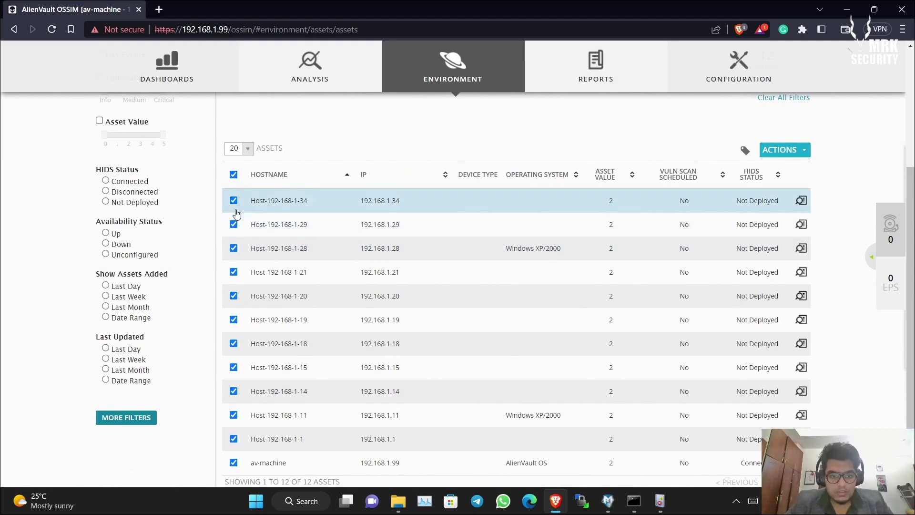
{"action": "left_click", "coordinate": [234, 224]}
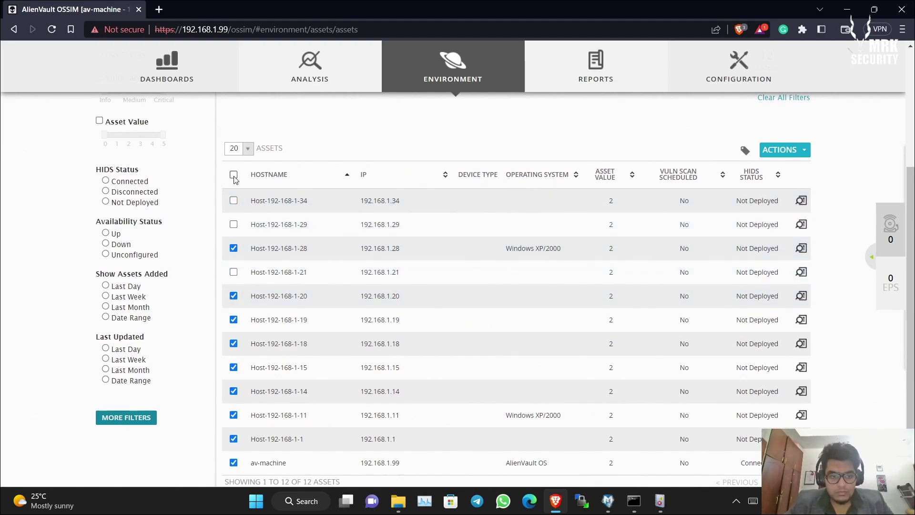
{"action": "left_click", "coordinate": [234, 248]}
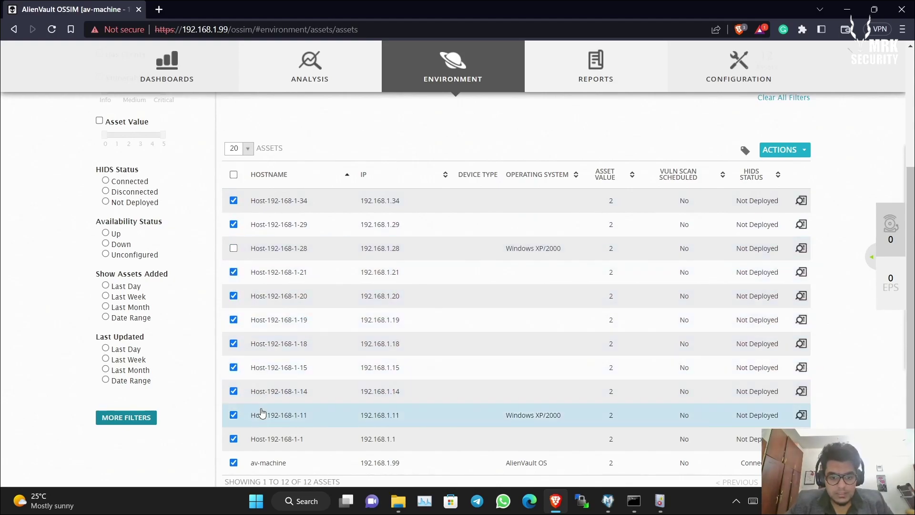
{"action": "scroll", "coordinate": [312, 420], "scroll_direction": "down", "scroll_amount": 2}
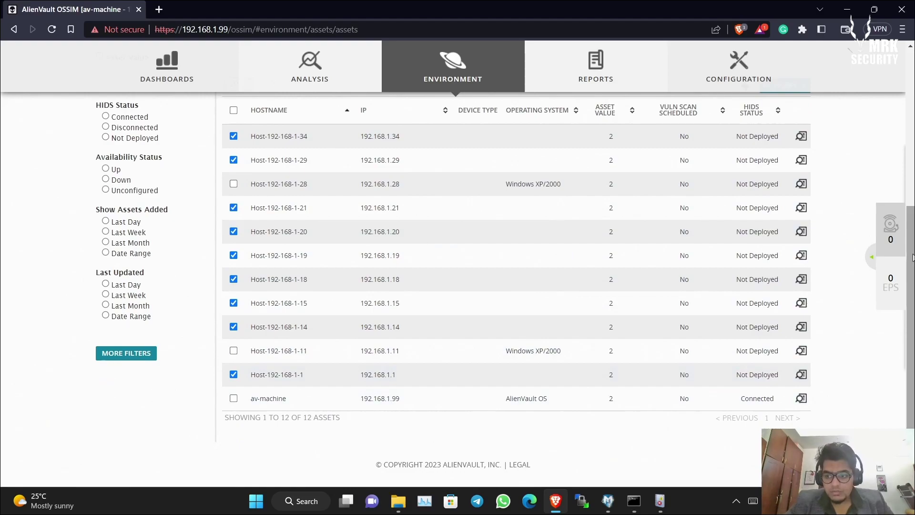
{"action": "scroll", "coordinate": [805, 187], "scroll_direction": "up", "scroll_amount": 2}
- Delete the nine selected assets with Actions > Delete and confirm YES
{"action": "left_click", "coordinate": [805, 186]}
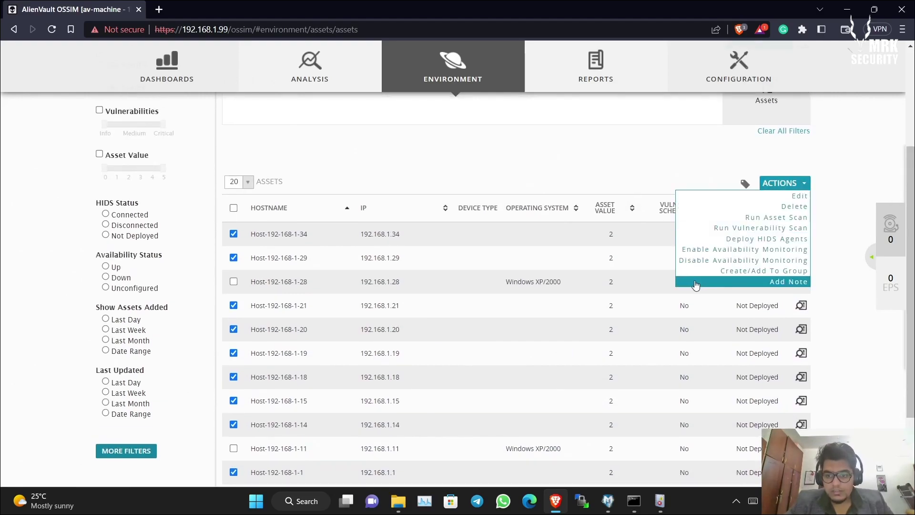
{"action": "left_click", "coordinate": [770, 208]}
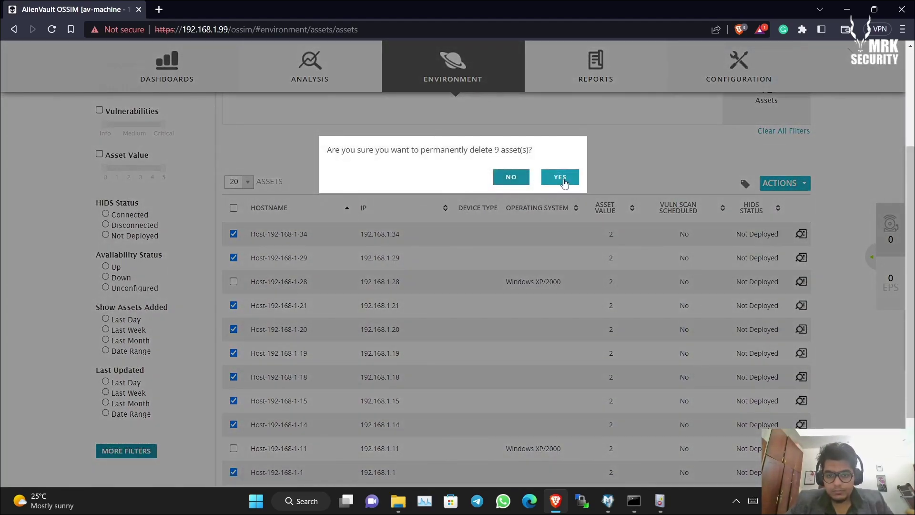
{"action": "left_click", "coordinate": [560, 178]}
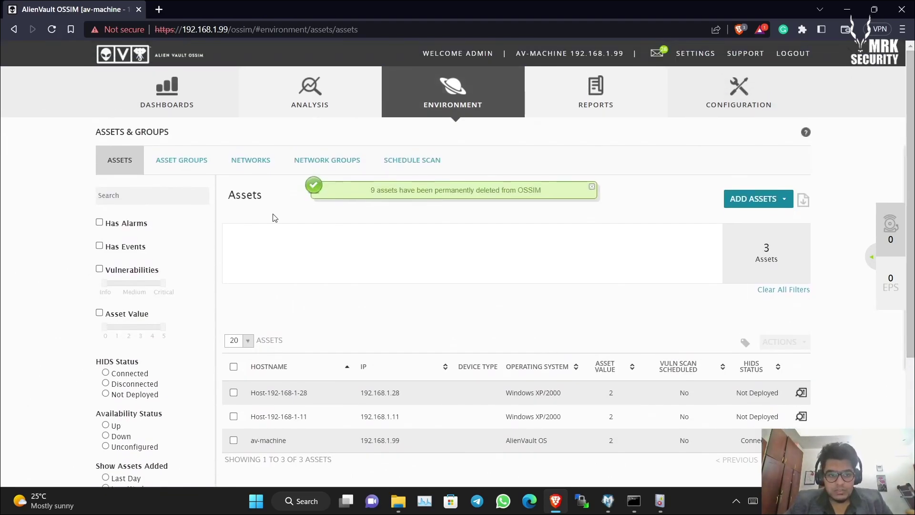
{"action": "left_click_drag", "start_coordinate": [911, 279], "coordinate": [911, 328]}
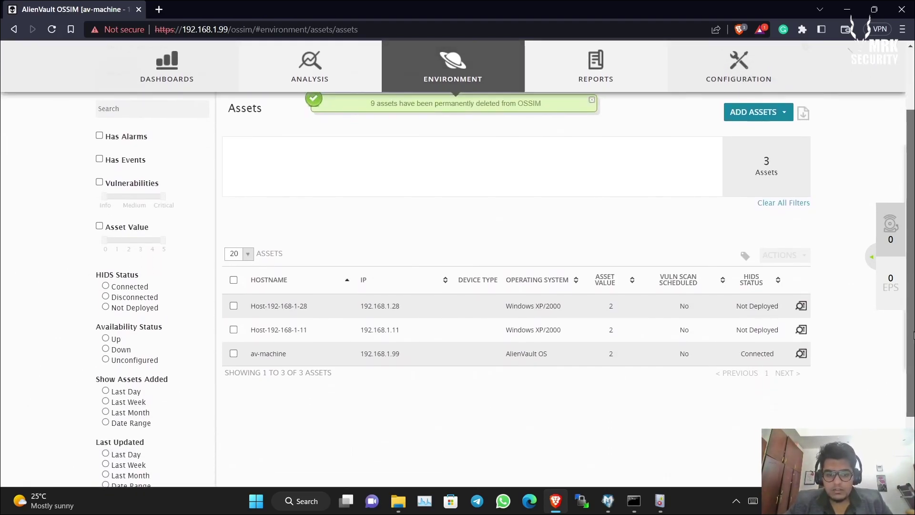
{"action": "scroll", "coordinate": [228, 200], "scroll_direction": "up", "scroll_amount": 2}
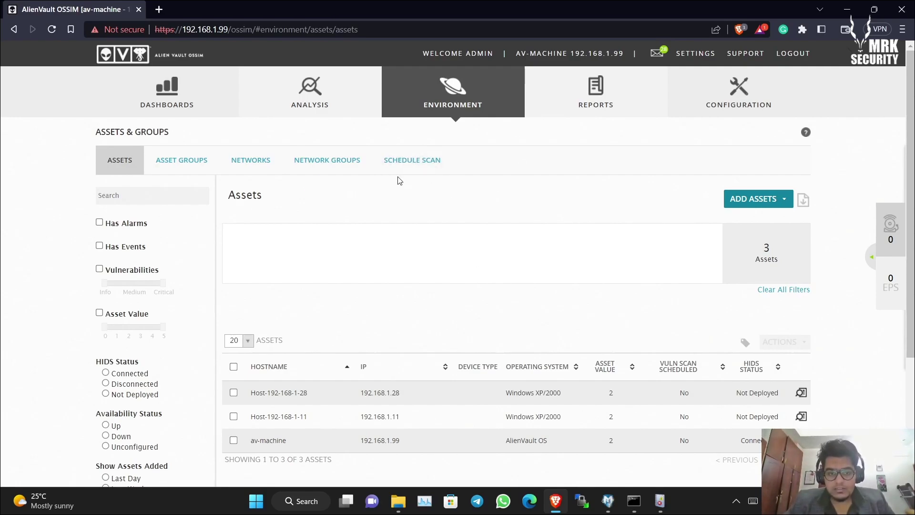
- Open Environment > Vulnerabilities, showing no results by severity, top hosts or current vulnerabilities
{"action": "mouse_move", "coordinate": [375, 164]}
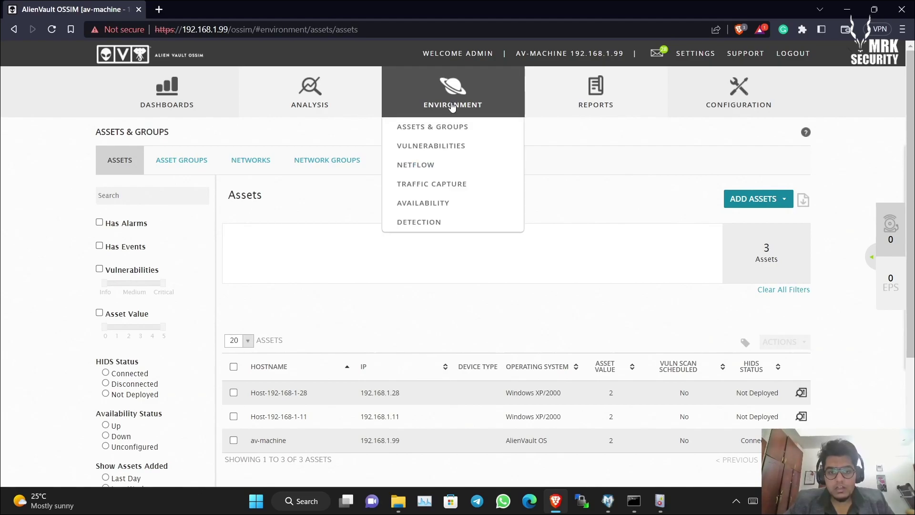
{"action": "mouse_move", "coordinate": [453, 97]}
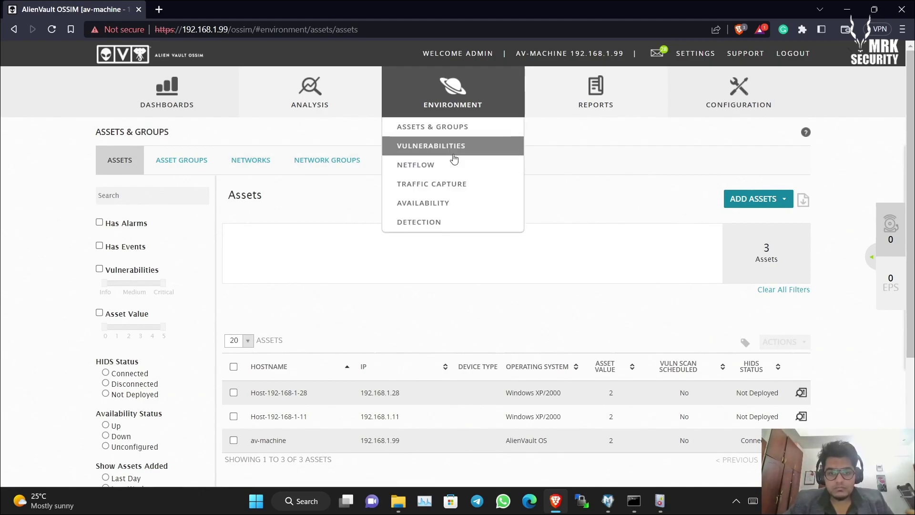
{"action": "left_click", "coordinate": [456, 145]}
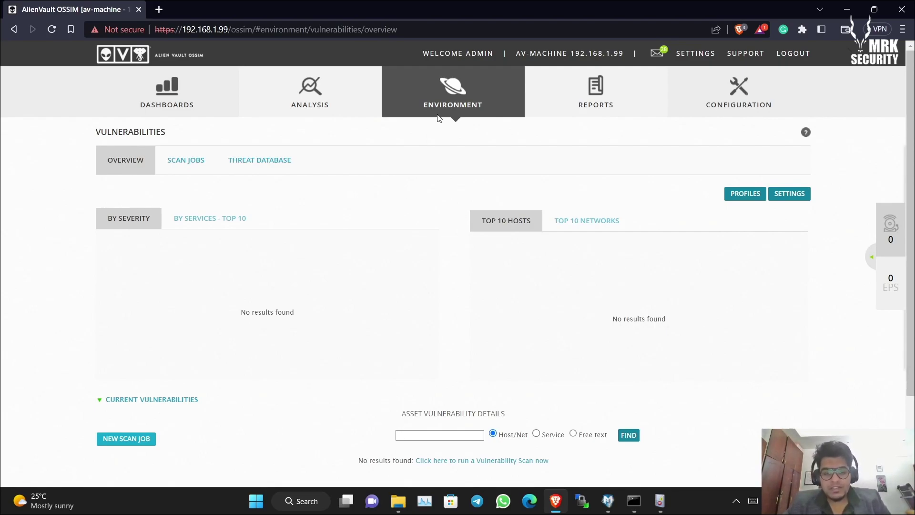
{"action": "mouse_move", "coordinate": [439, 119]}
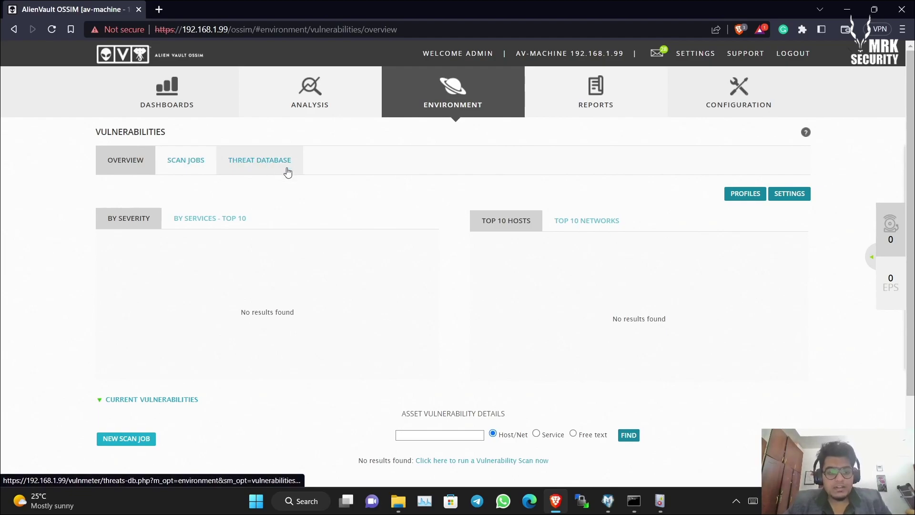
{"action": "mouse_move", "coordinate": [420, 101]}
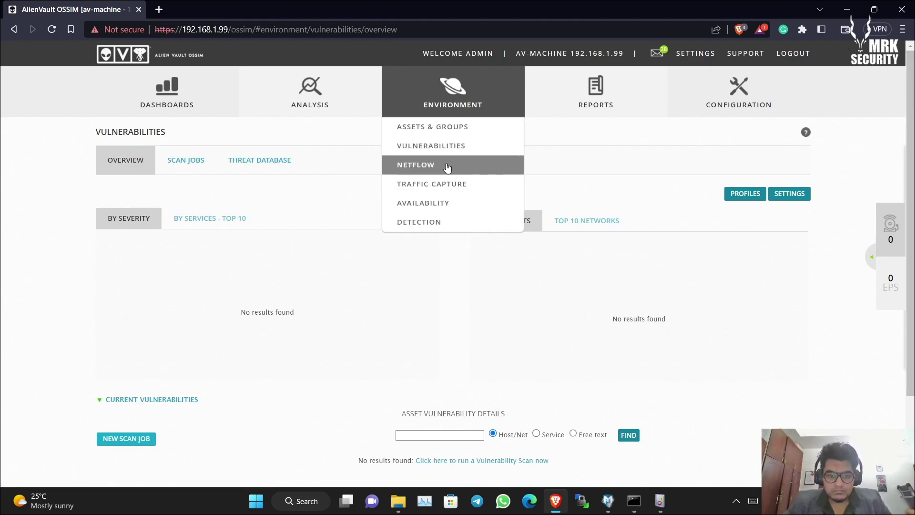
- Open Reports > Overview and scroll through the list of available reports
{"action": "left_click", "coordinate": [443, 189]}
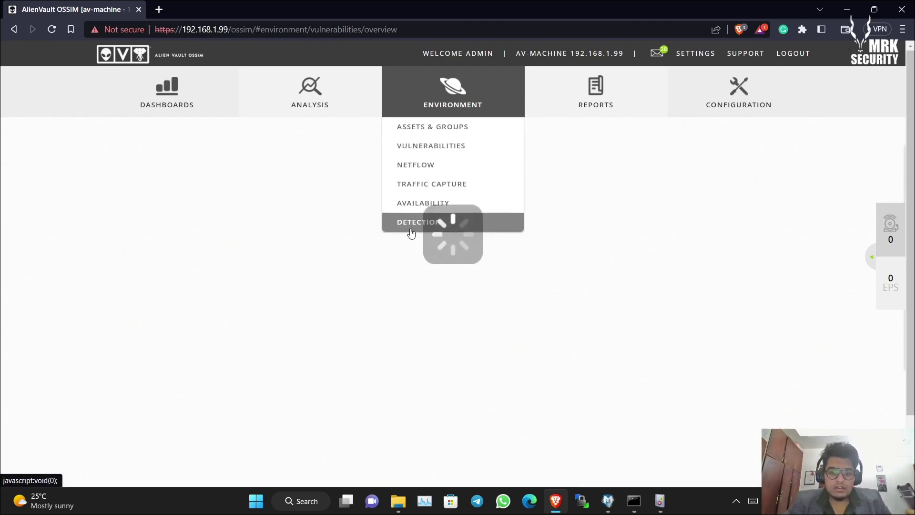
{"action": "mouse_move", "coordinate": [594, 87]}
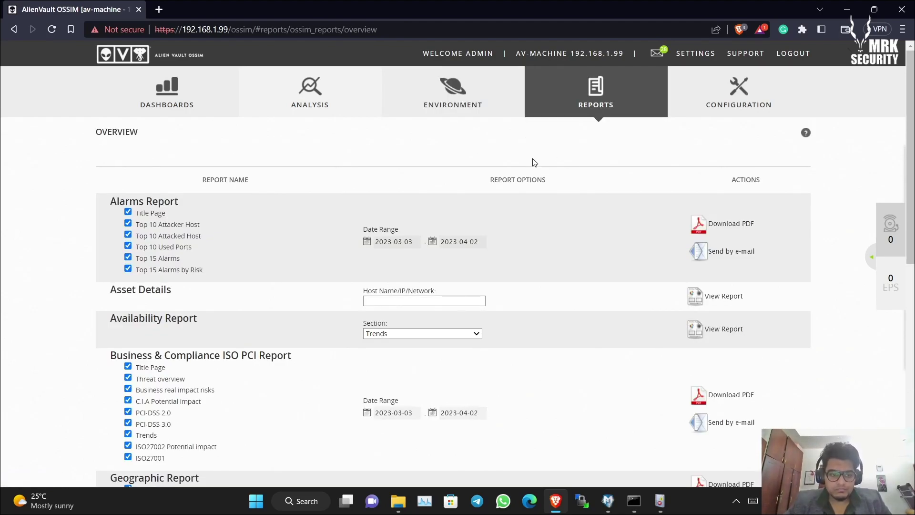
{"action": "mouse_move", "coordinate": [912, 144]}
{"action": "left_mouse_down"}
{"action": "mouse_move", "coordinate": [904, 381]}
{"action": "mouse_move", "coordinate": [902, 138]}
{"action": "left_mouse_up"}
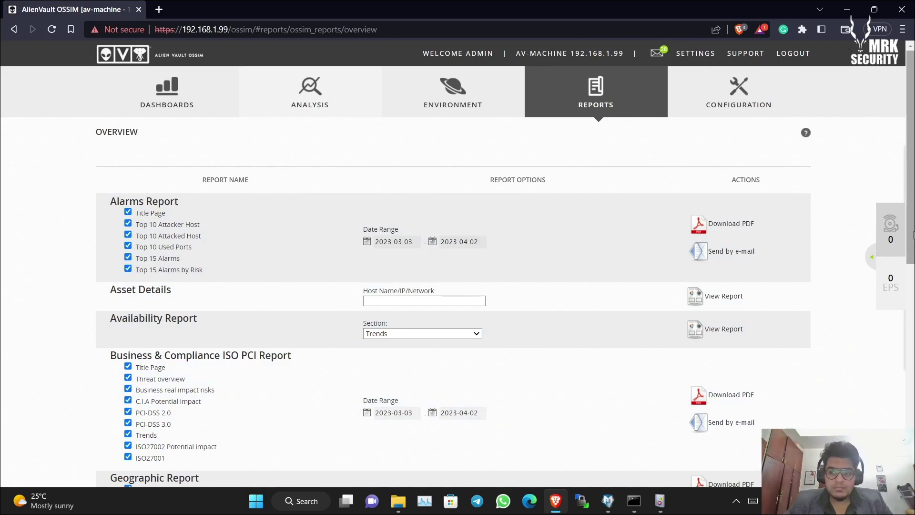
{"action": "left_click_drag", "start_coordinate": [912, 236], "coordinate": [862, 244]}
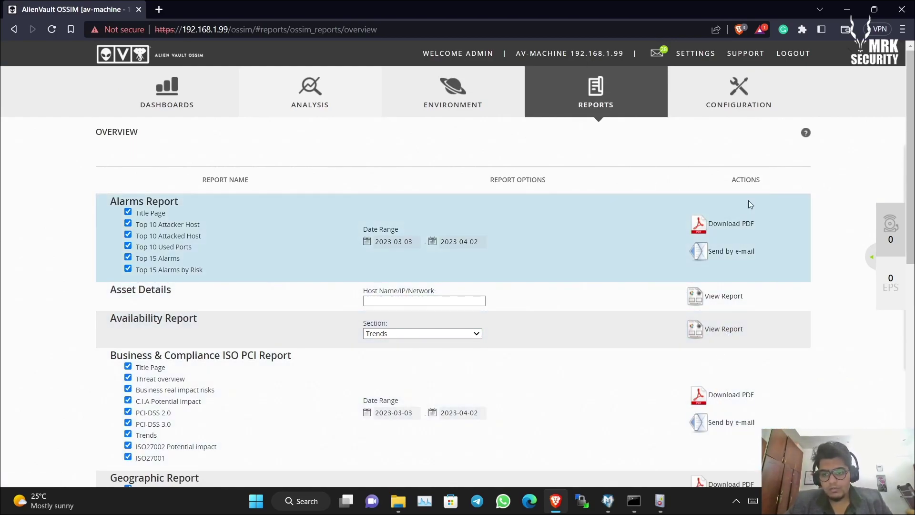
- View the Administration users and Deployment components pages, then return to the Overview dashboard
{"action": "mouse_move", "coordinate": [738, 97]}
{"action": "left_click", "coordinate": [734, 127]}
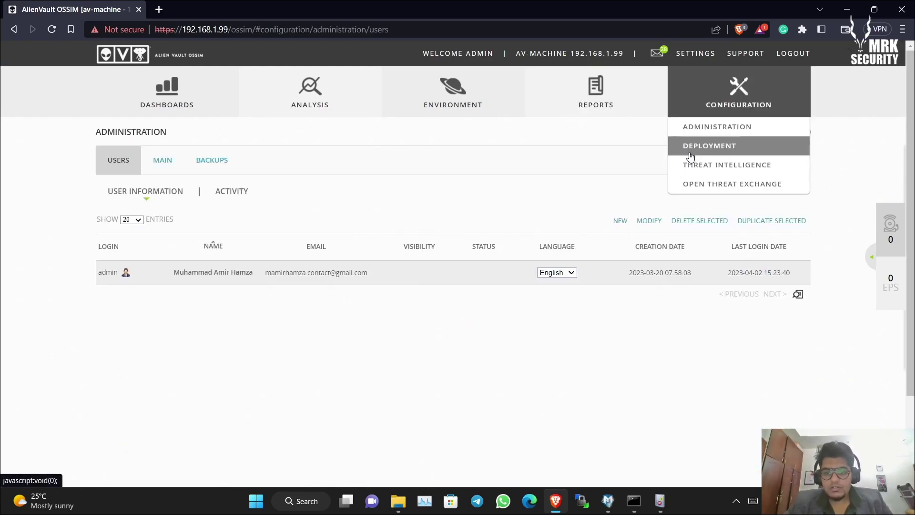
{"action": "mouse_move", "coordinate": [751, 129]}
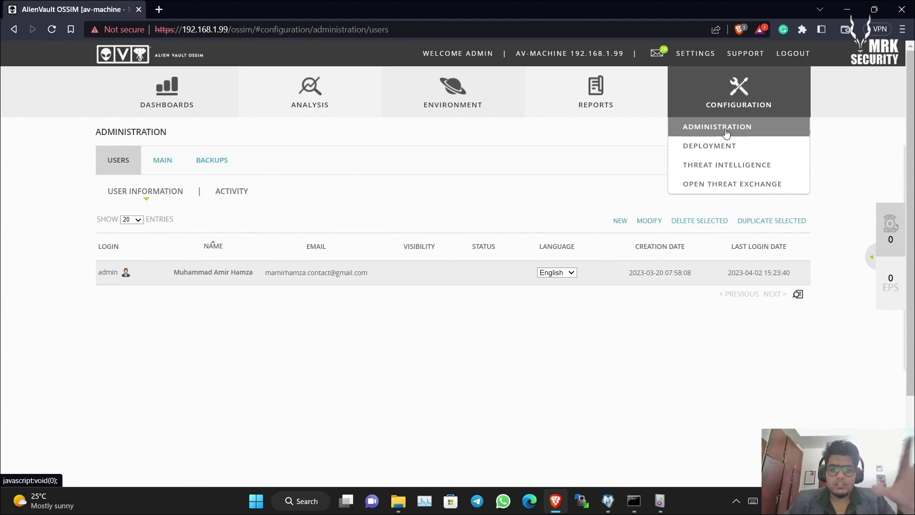
{"action": "left_click", "coordinate": [758, 152]}
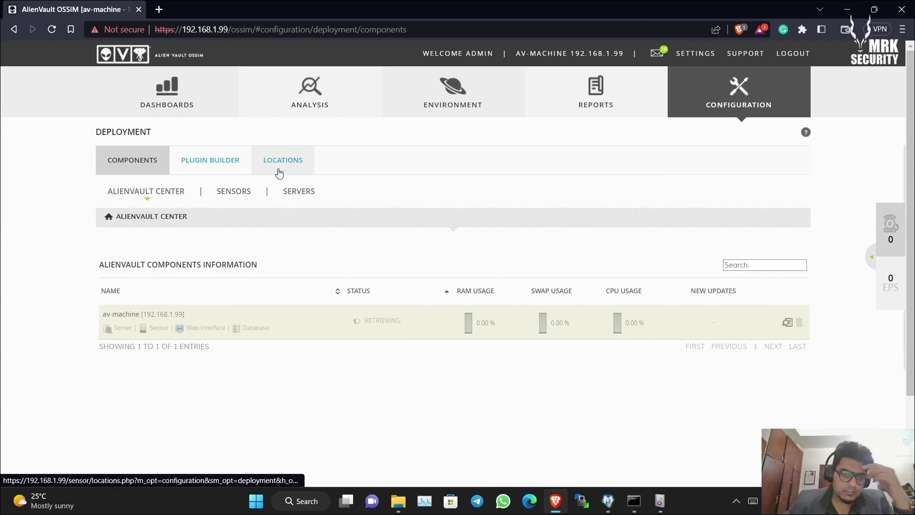
{"action": "mouse_move", "coordinate": [184, 104]}
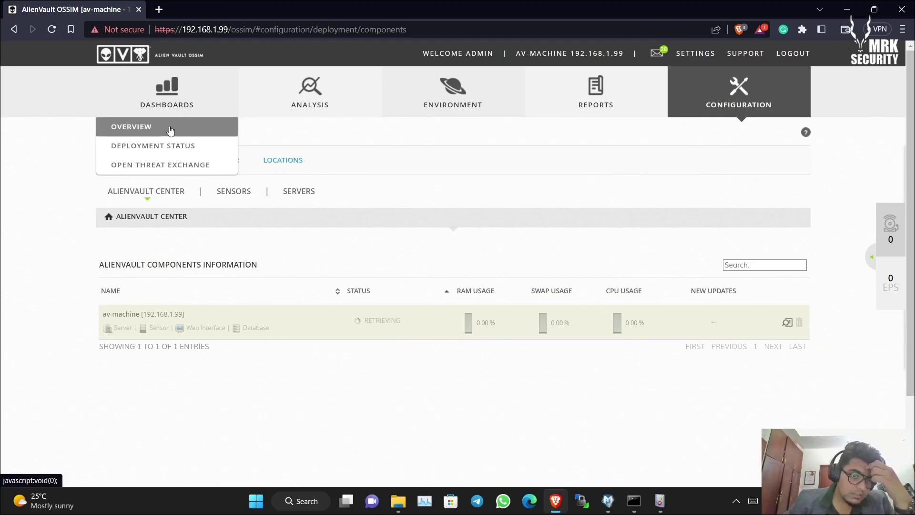
{"action": "left_click", "coordinate": [170, 131]}
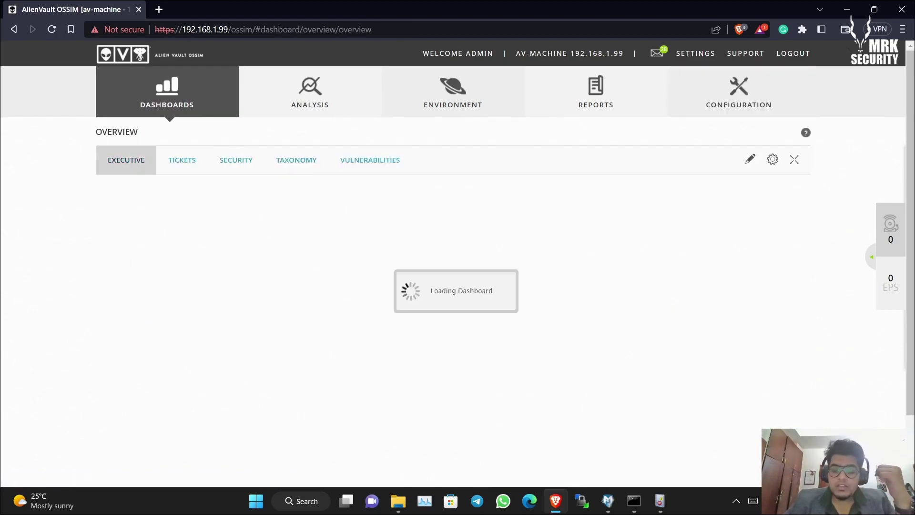